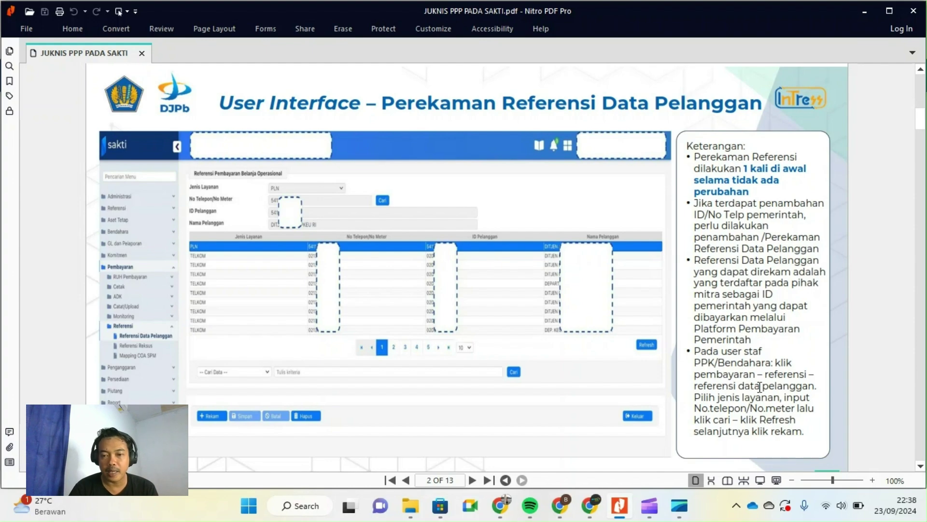
# Highlight the menu path in the PDF guide, switch to SAKTI in Chrome and open the Referensi Data Pelanggan page under Pembayaran
pyautogui.moveTo(701, 362); pyautogui.dragTo(813, 385)
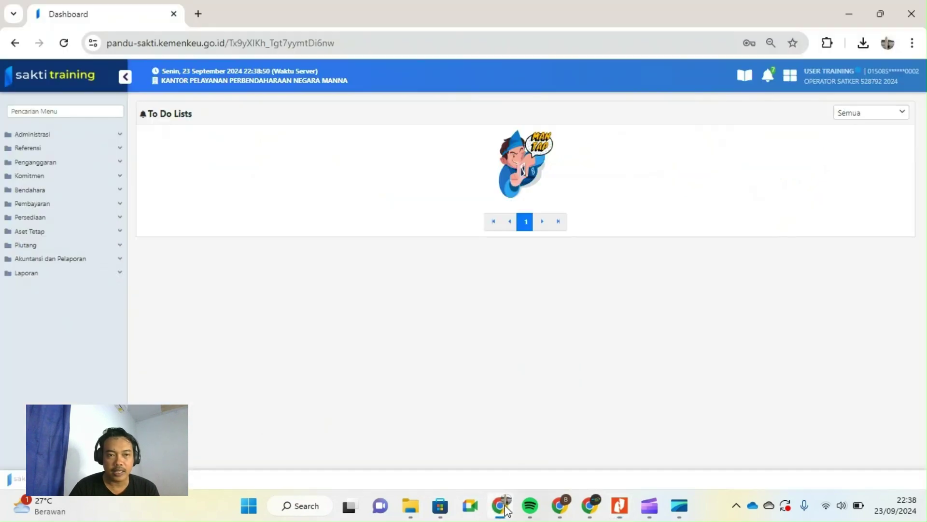
pyautogui.click(500, 506)
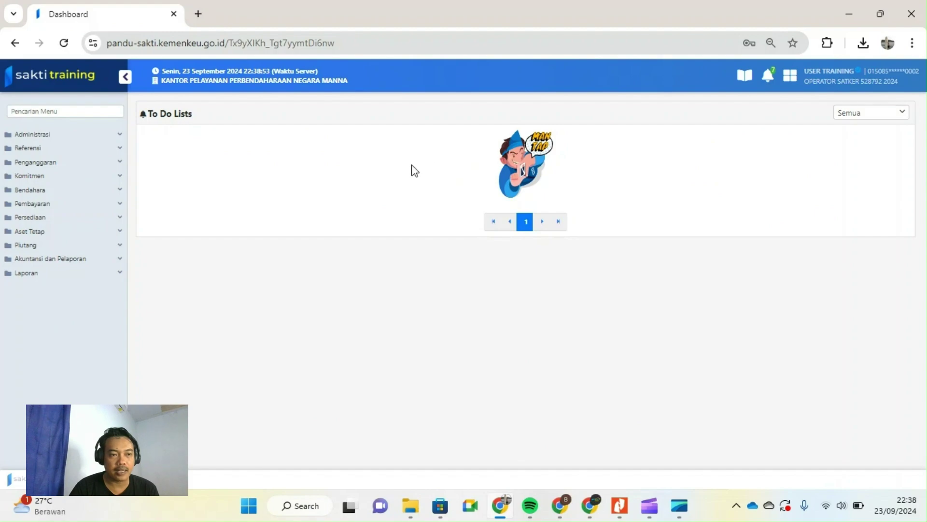
pyautogui.click(47, 205)
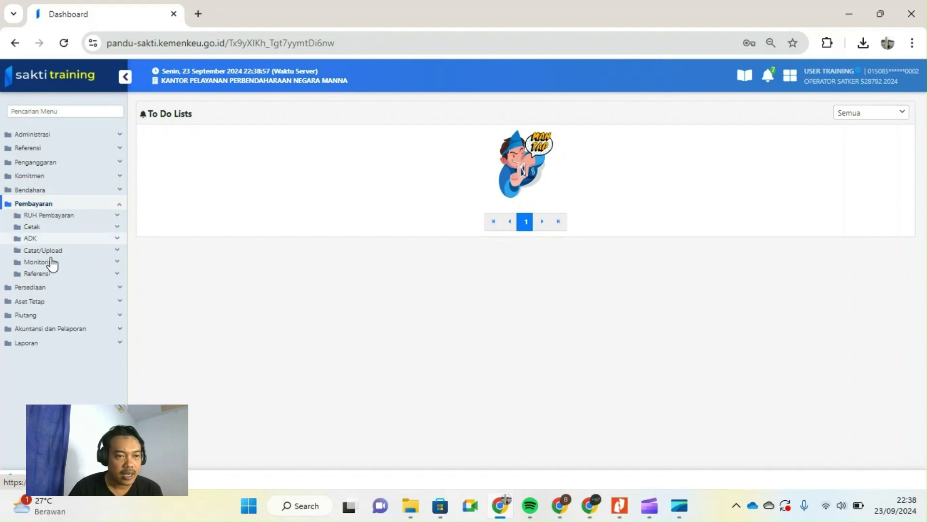
pyautogui.click(48, 274)
pyautogui.click(69, 286)
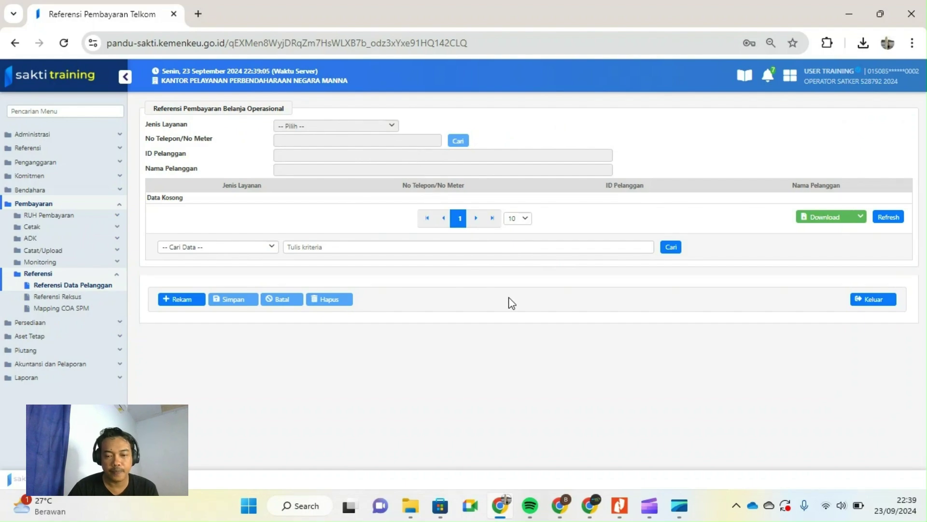
# Record a customer reference with service type Telkom, look up the customer by the entered telephone number, and save the data
pyautogui.click(622, 512)
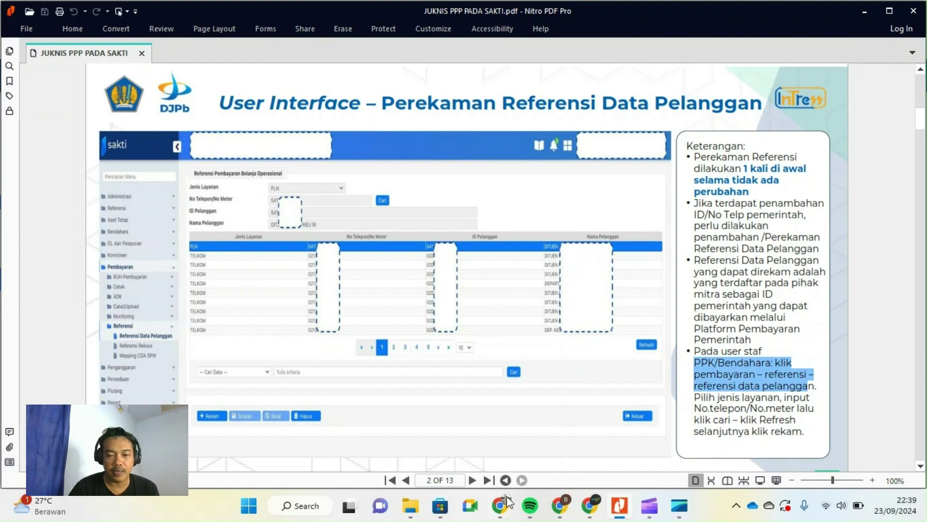
pyautogui.click(504, 506)
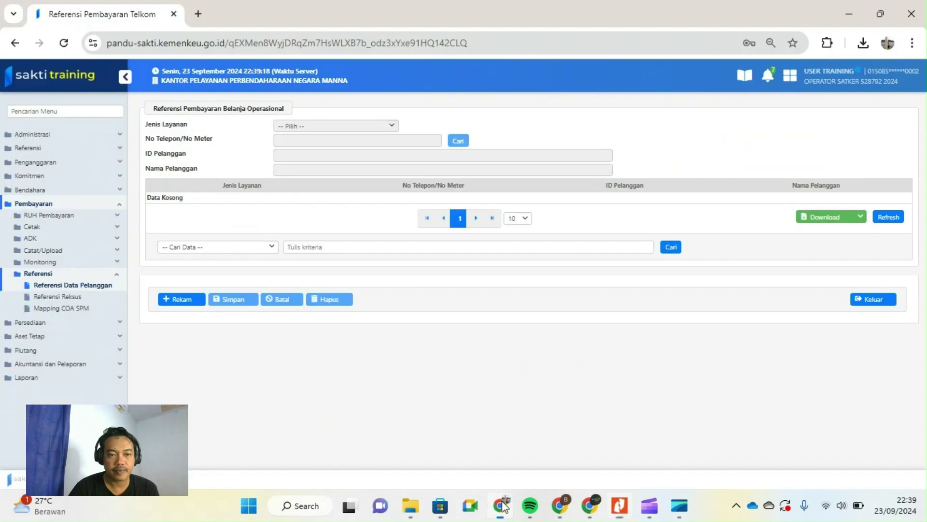
pyautogui.click(171, 302)
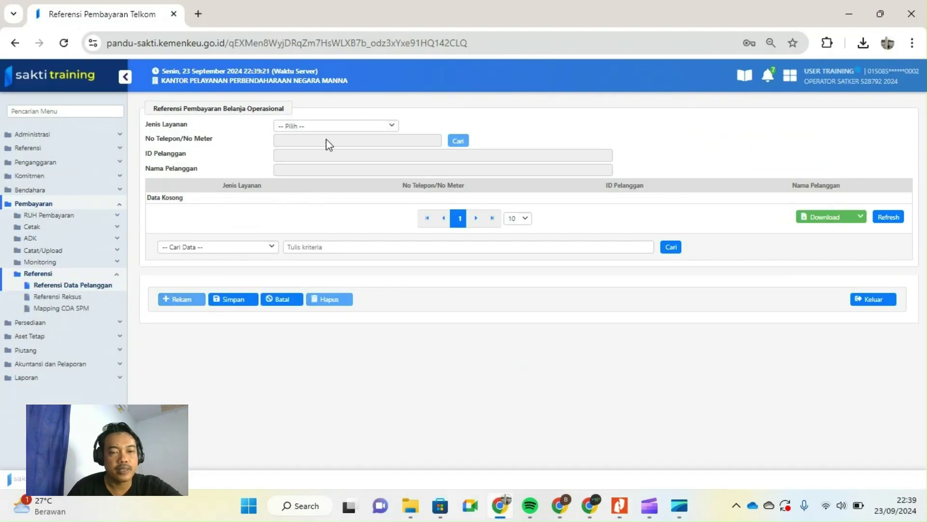
pyautogui.click(327, 127)
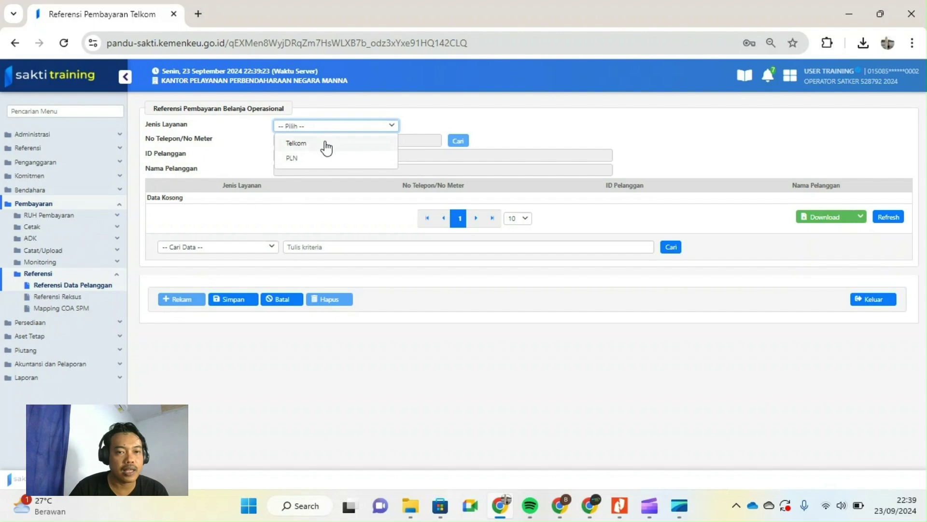
pyautogui.click(327, 145)
pyautogui.click(326, 141)
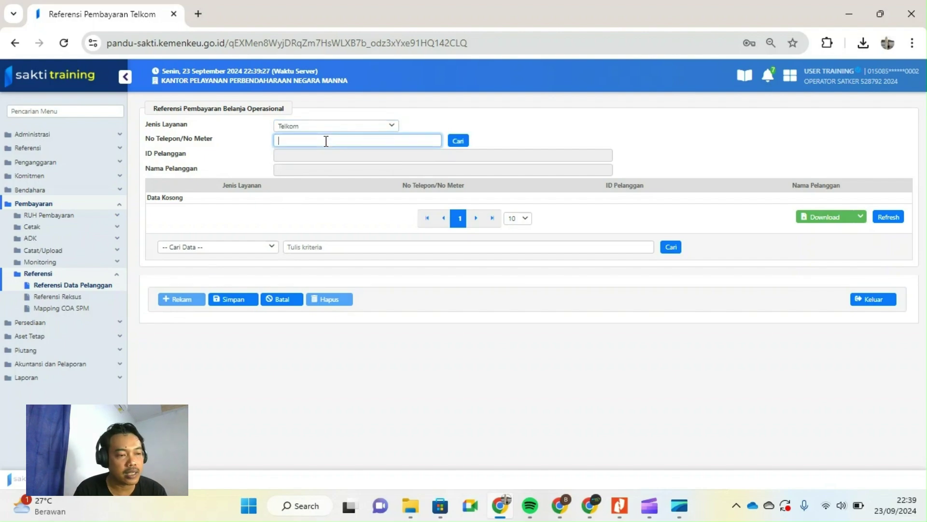
pyautogui.click(326, 141)
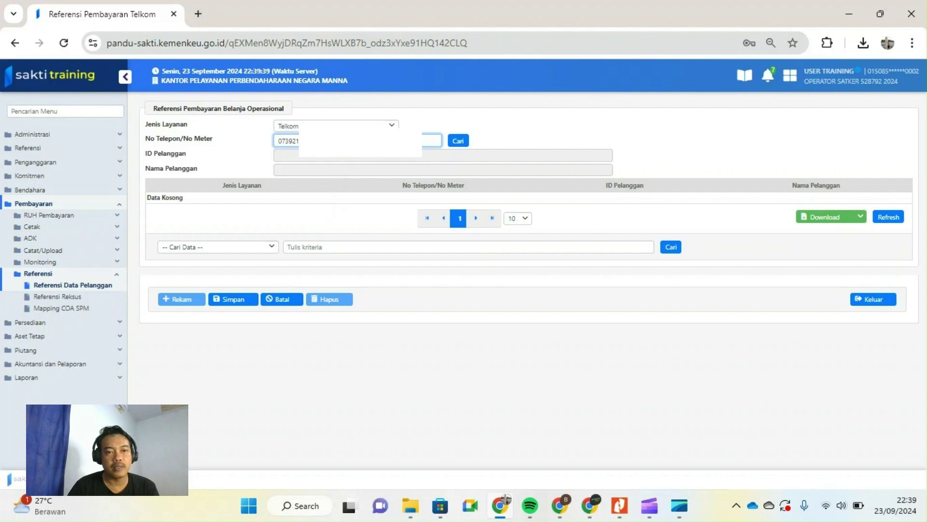
pyautogui.click(460, 144)
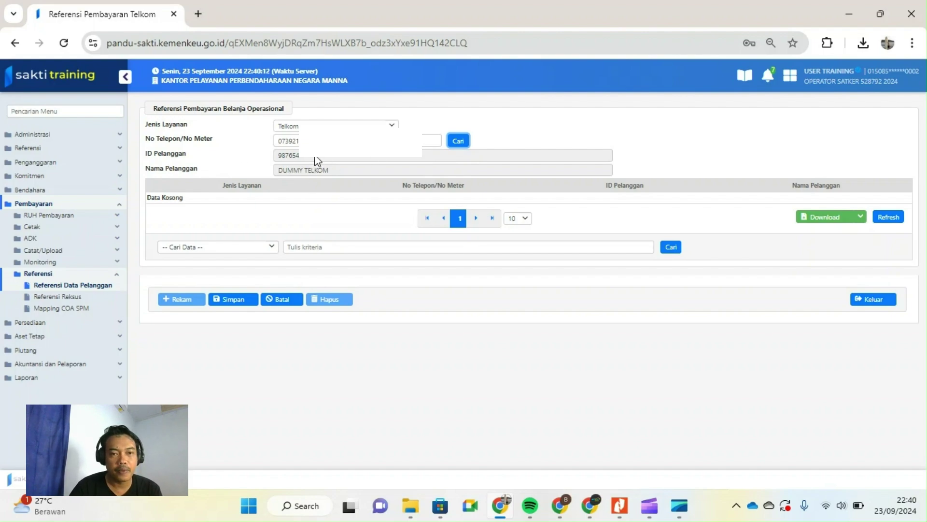
pyautogui.click(233, 303)
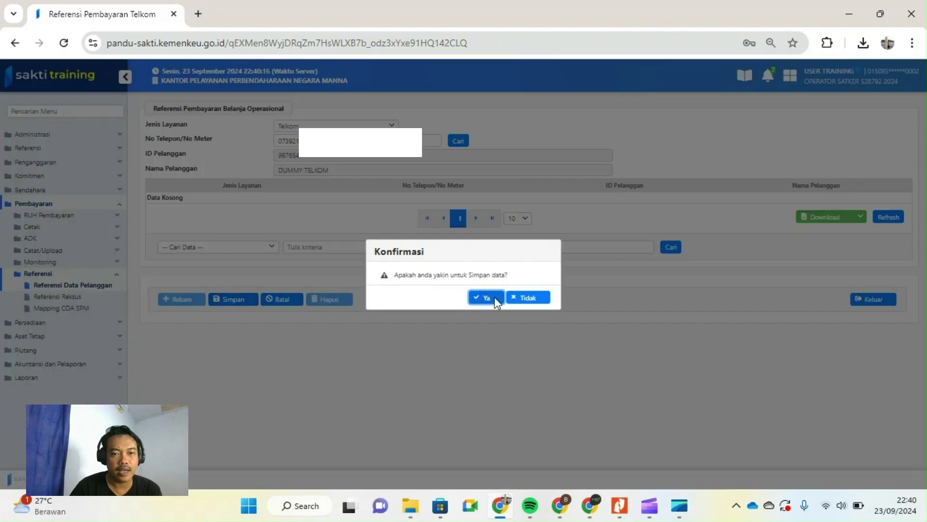
pyautogui.click(485, 297)
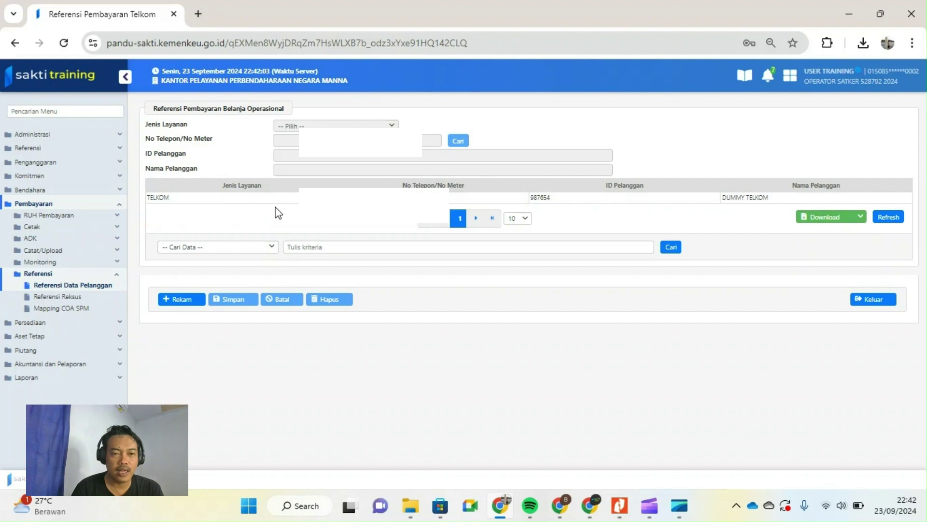
# Record a second customer reference with service type PLN, look up the customer by the entered meter number, and save the data
pyautogui.click(181, 299)
pyautogui.click(360, 126)
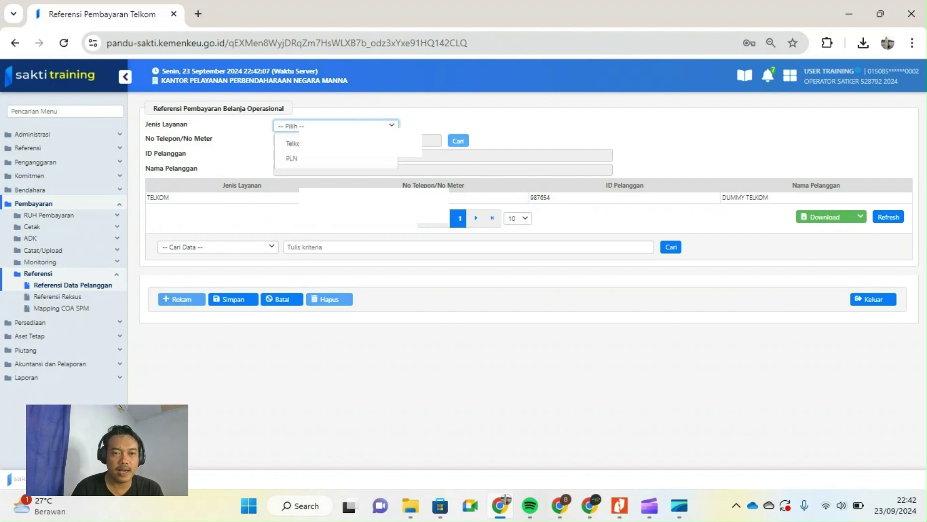
pyautogui.click(326, 162)
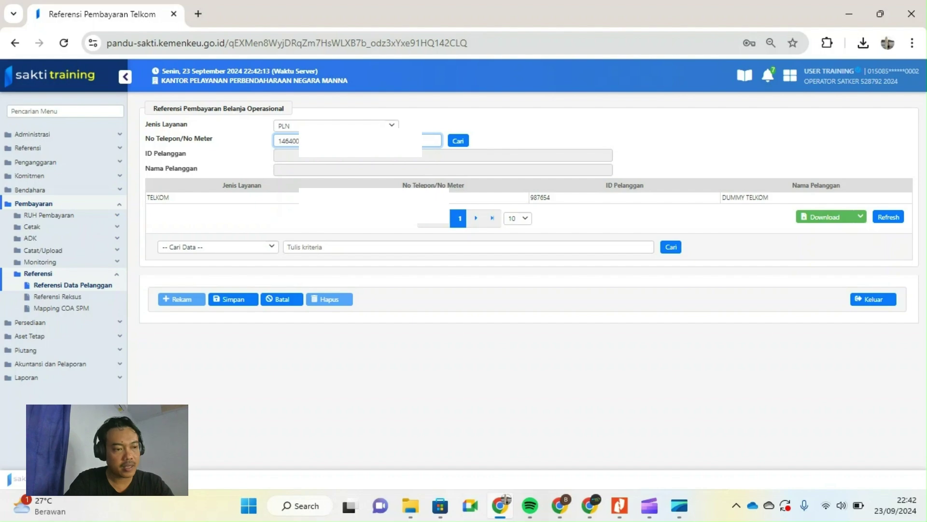
pyautogui.press('Return')
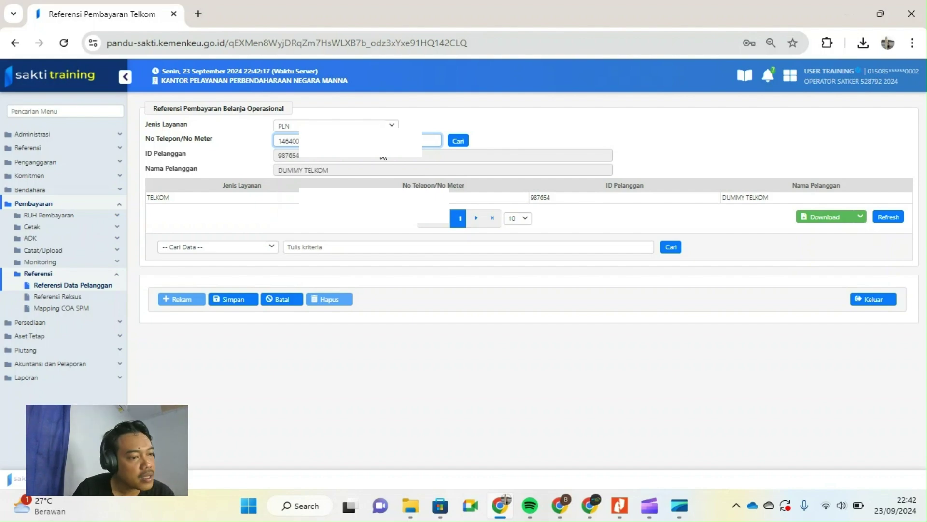
pyautogui.click(458, 144)
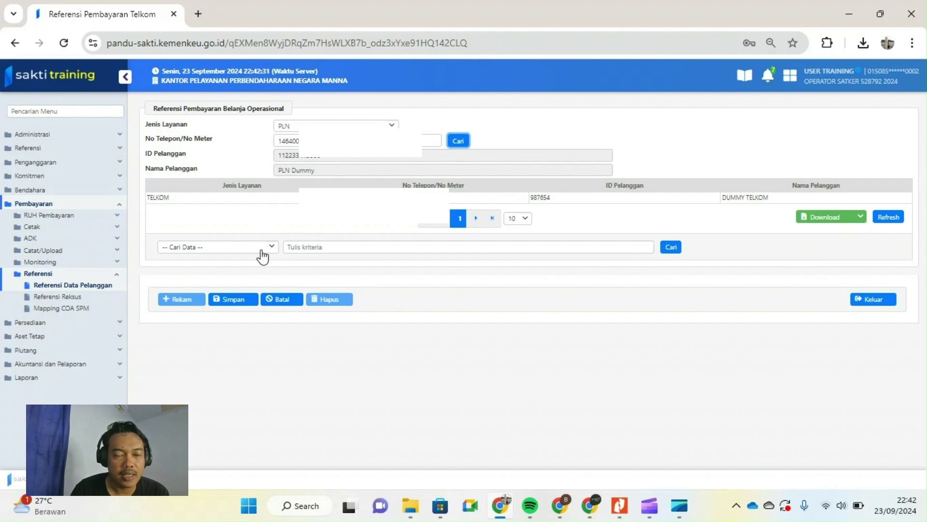
pyautogui.click(226, 302)
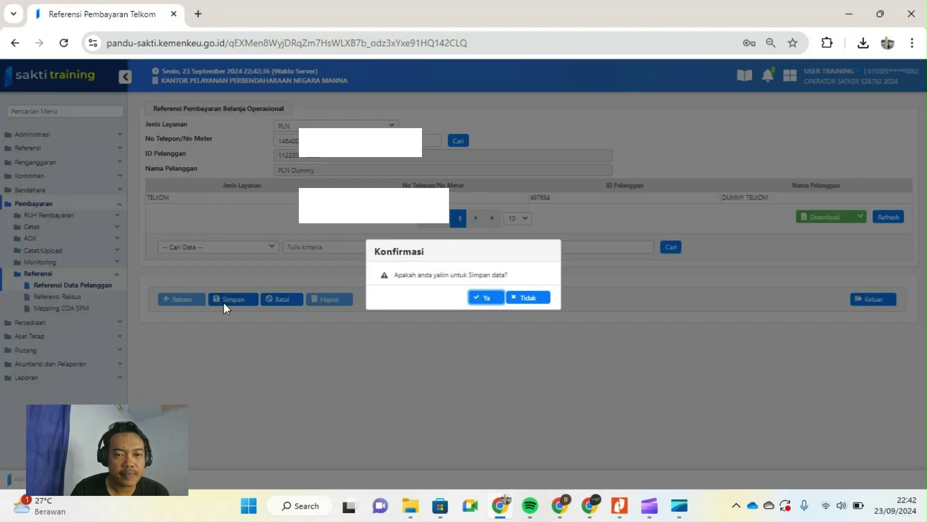
pyautogui.click(481, 300)
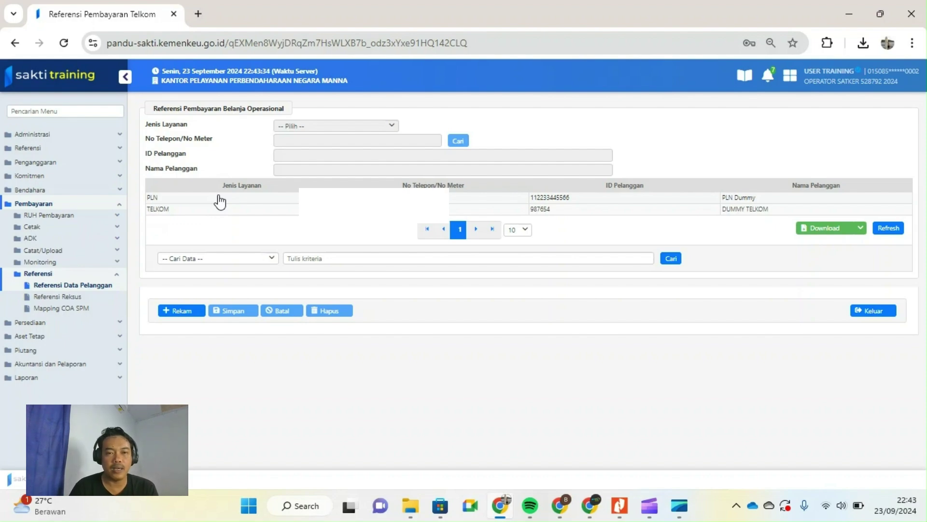
# Switch to the JUKNIS PPP PADA SAKTI PDF and review its instructions on customer references and Mapping COA SPM
pyautogui.click(620, 506)
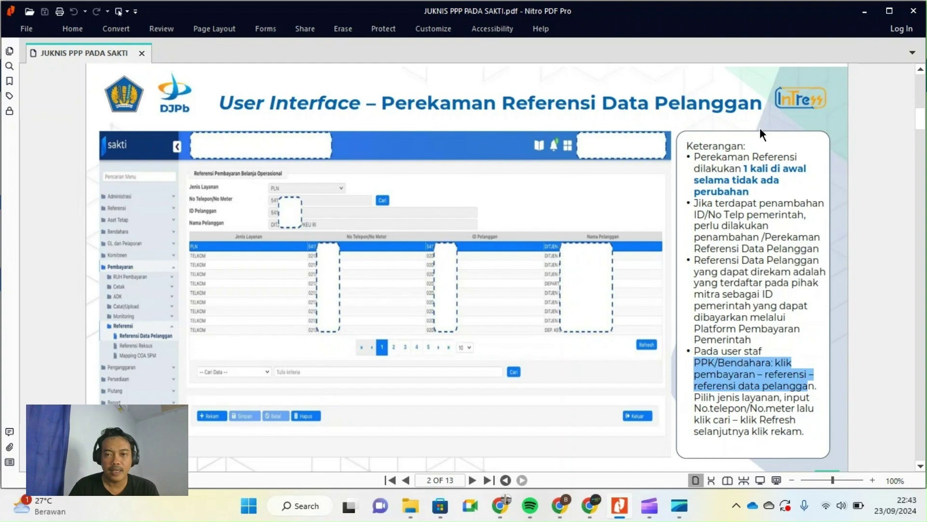
pyautogui.click(744, 167)
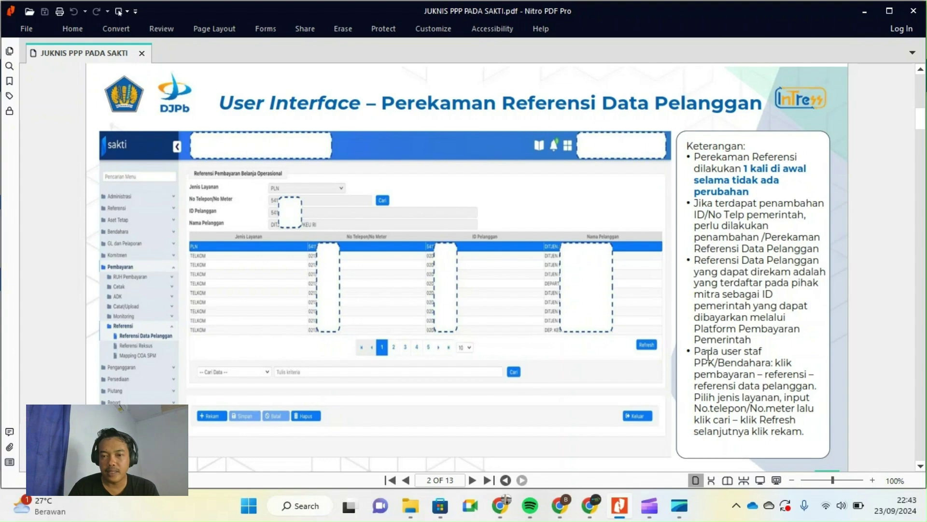
pyautogui.moveTo(694, 360); pyautogui.dragTo(784, 382)
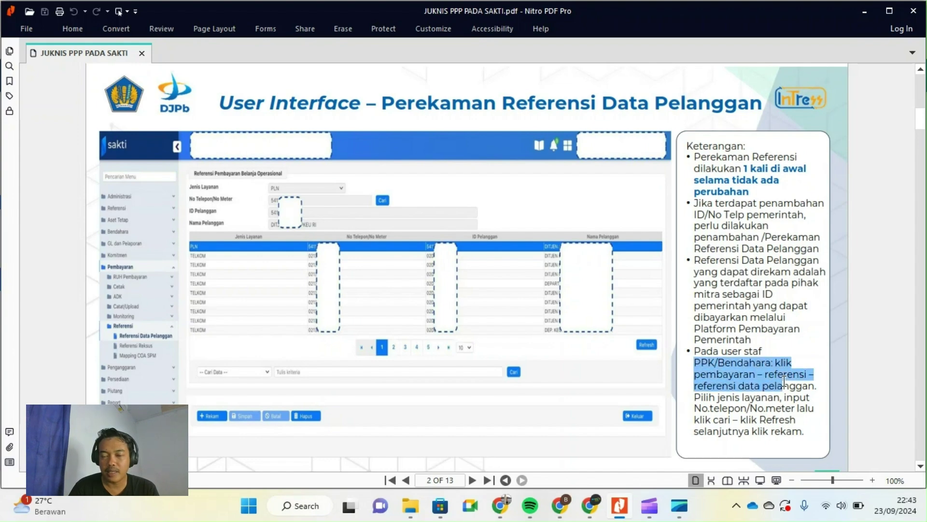
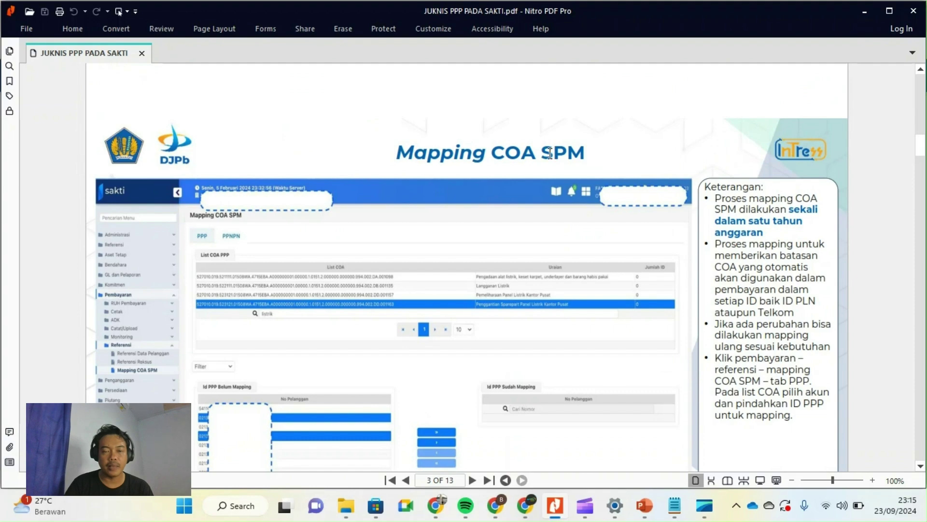
pyautogui.scroll(-2, 550, 153)
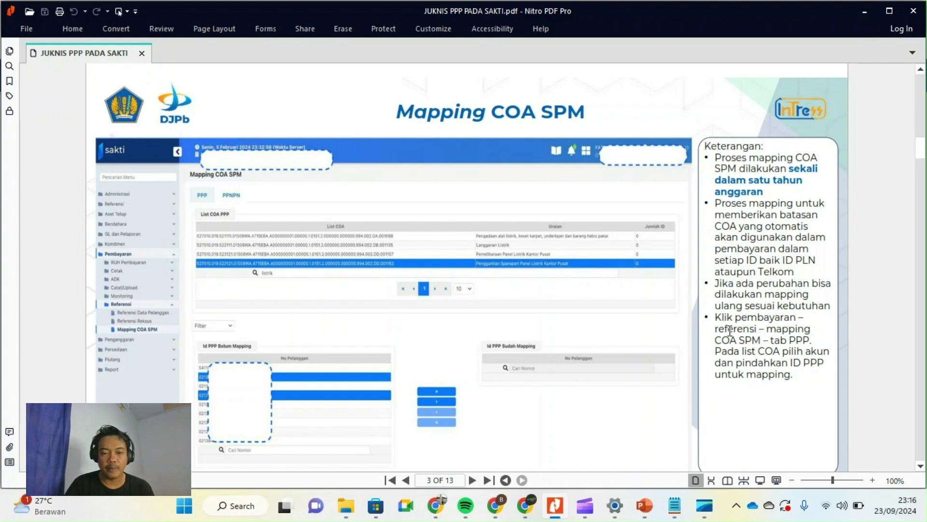
# Switch back to SAKTI in Chrome and open the Mapping COA SPM page among the Pembayaran references
pyautogui.click(437, 507)
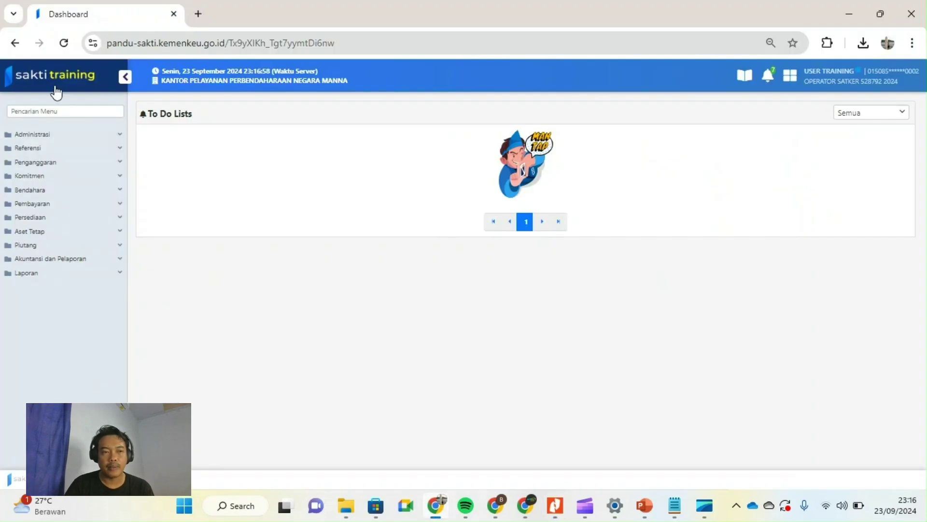
pyautogui.click(89, 206)
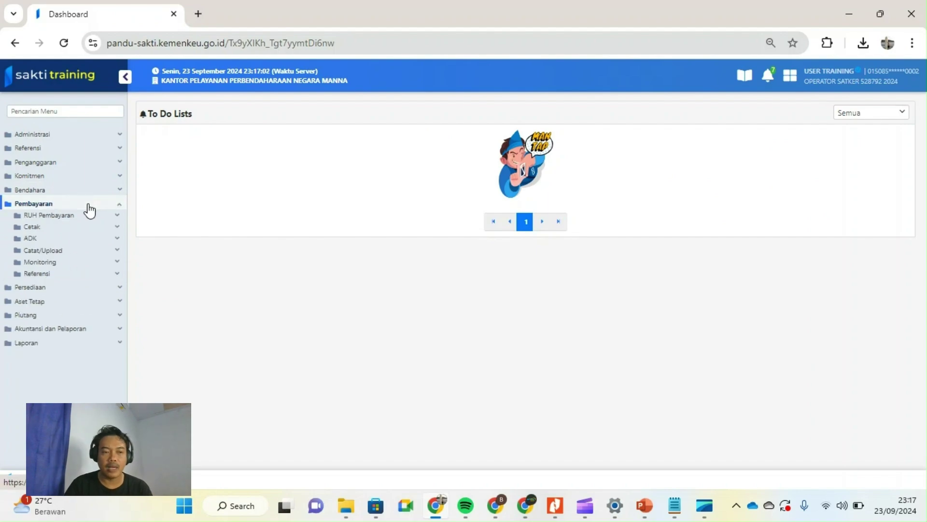
pyautogui.click(67, 275)
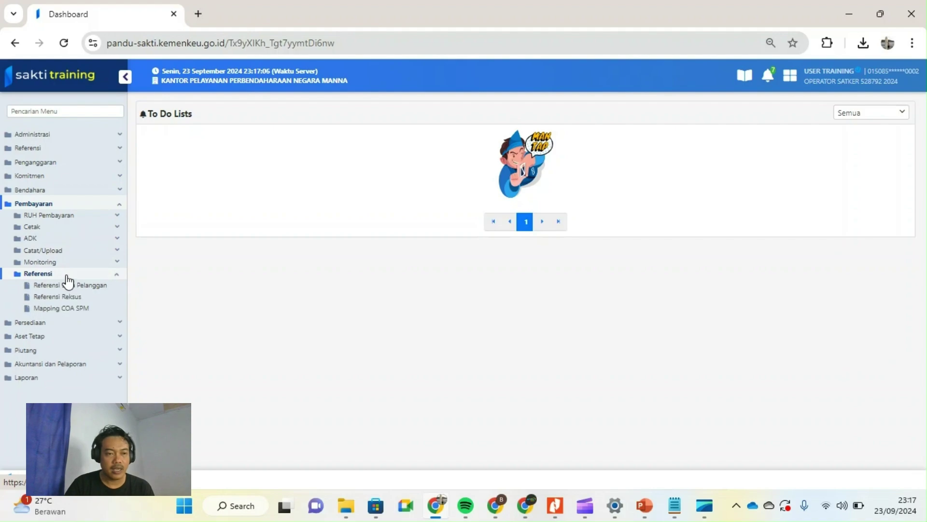
pyautogui.click(71, 311)
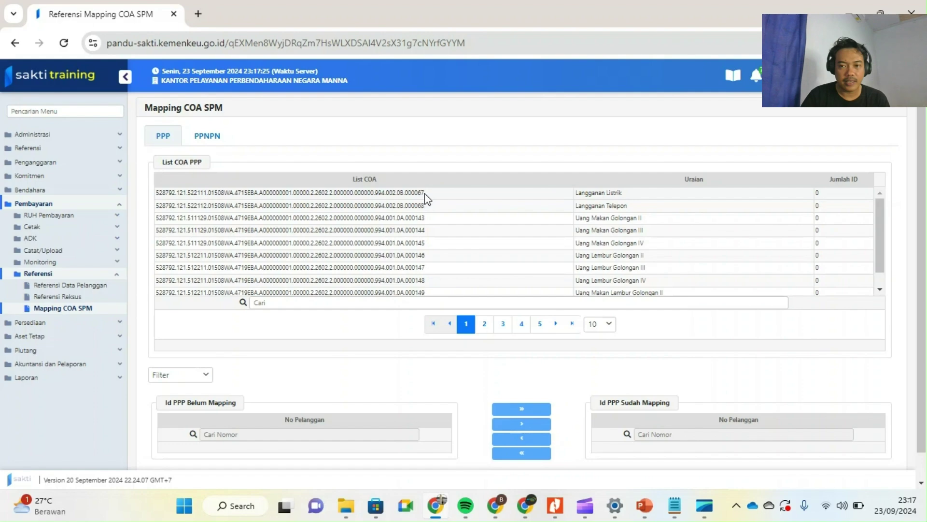
# Map the unmapped PLN customer ID to the Langganan Listrik COA
pyautogui.scroll(-1, 425, 198)
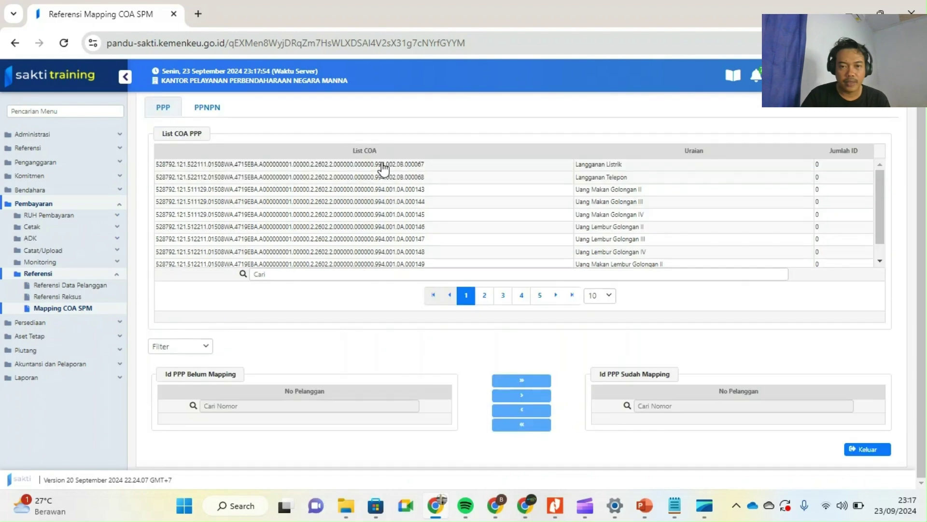
pyautogui.click(383, 192)
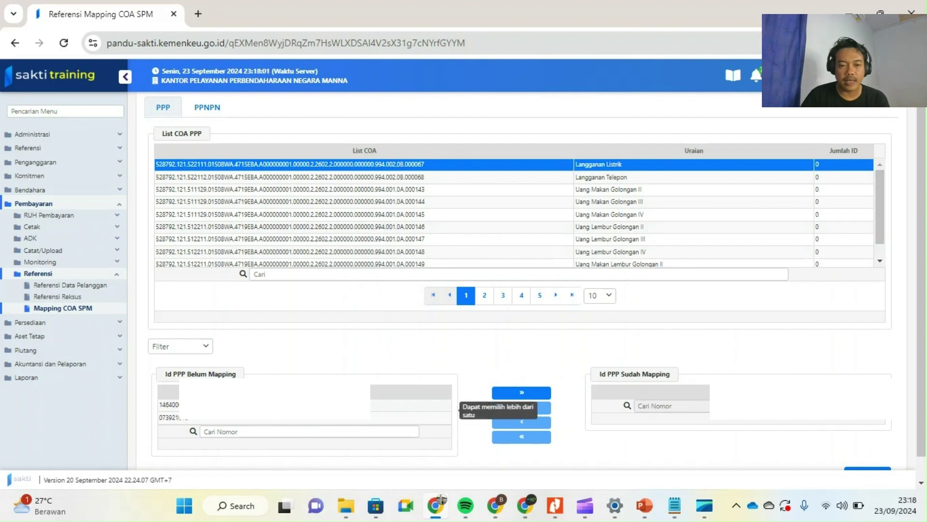
pyautogui.click(435, 405)
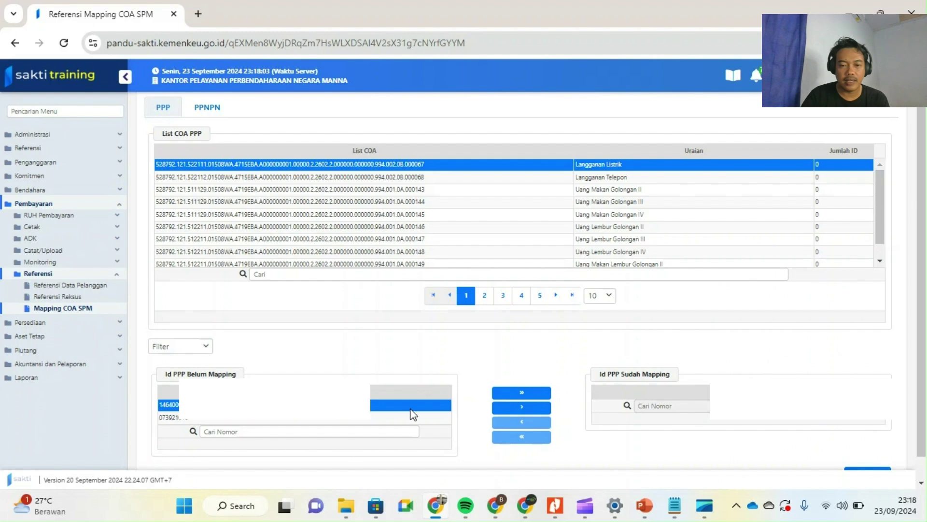
pyautogui.click(520, 409)
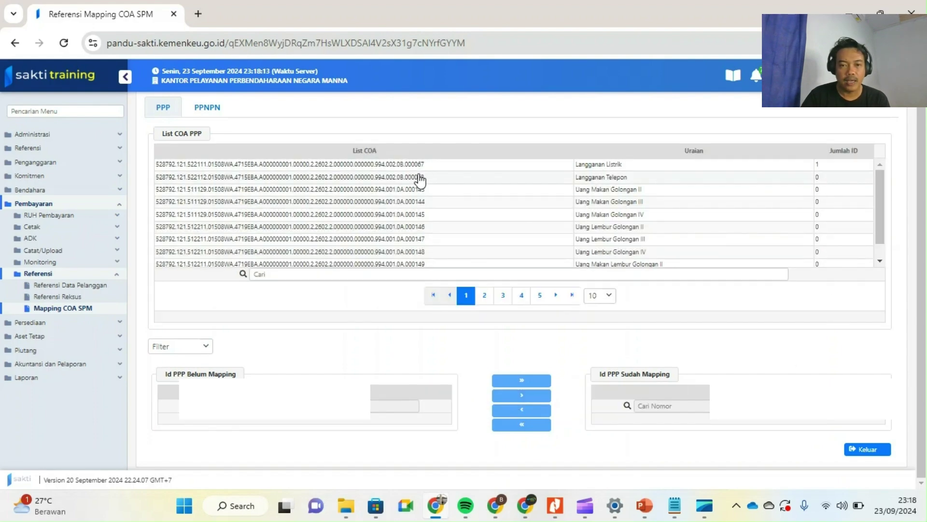
# Map the remaining Telkom customer ID to the Langganan Telepon COA
pyautogui.click(618, 178)
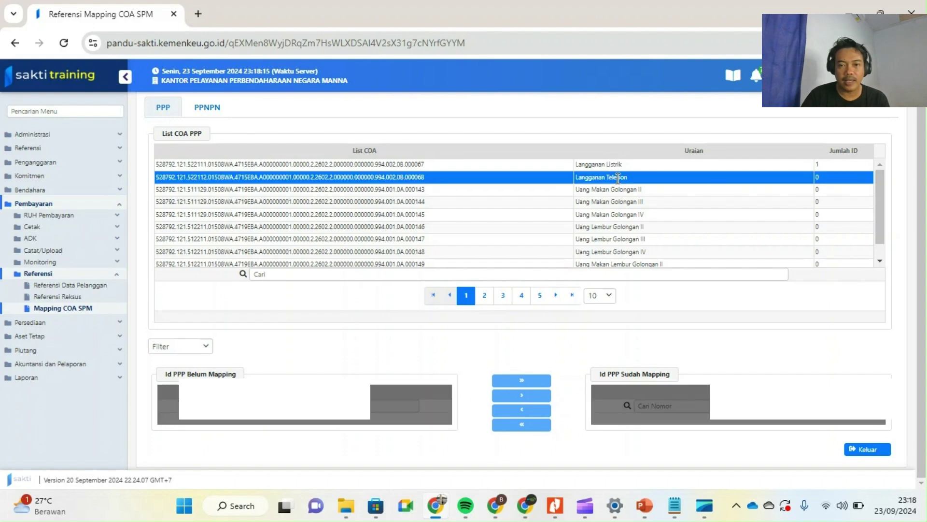
pyautogui.click(447, 405)
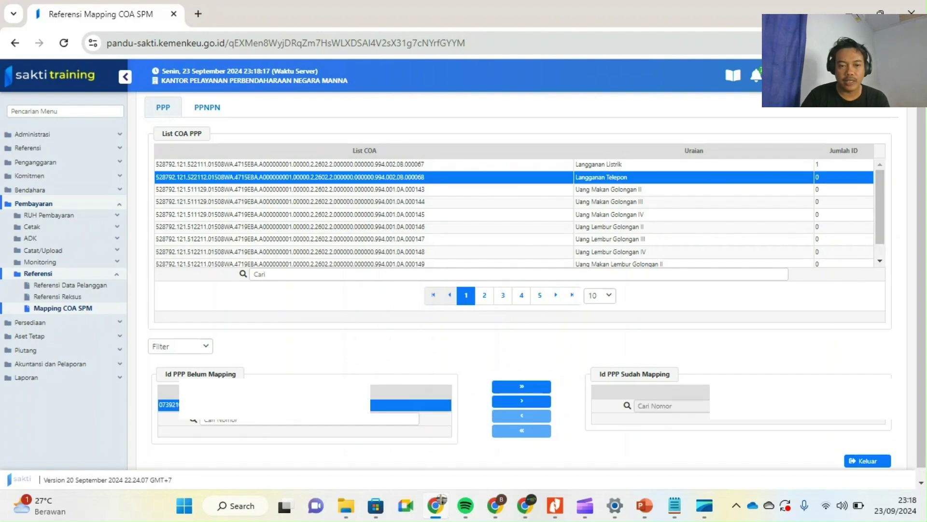
pyautogui.click(520, 401)
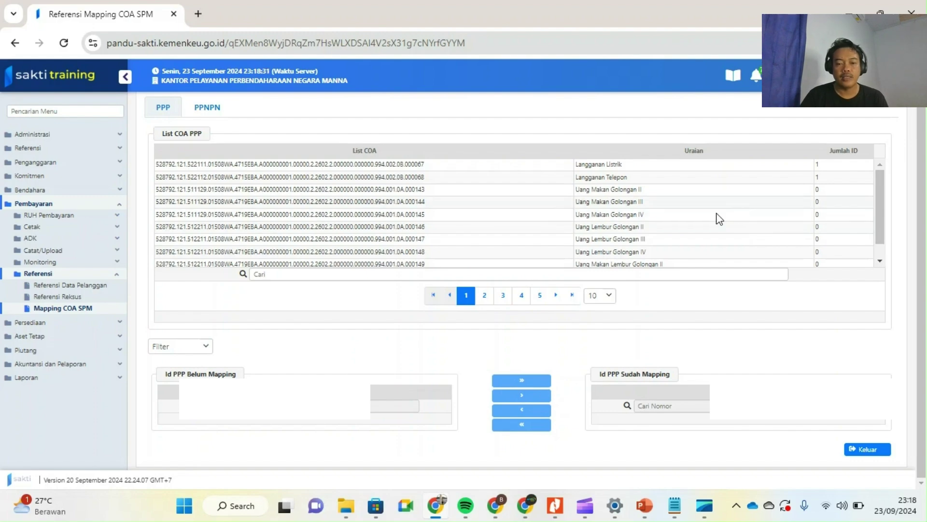
# Check the Mapping COA SPM guidance in the PDF, then view the IDs mapped to Langganan Listrik and Langganan Telepon in SAKTI
pyautogui.click(555, 505)
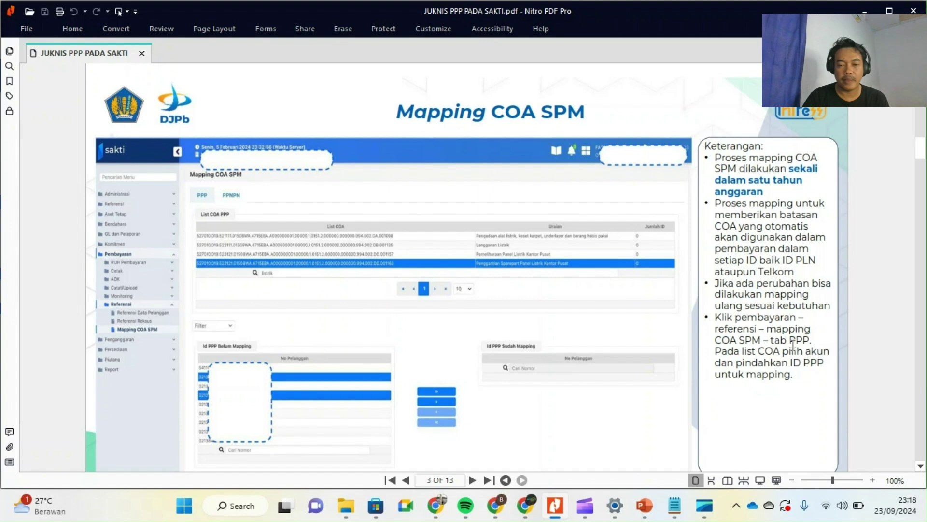
pyautogui.click(442, 504)
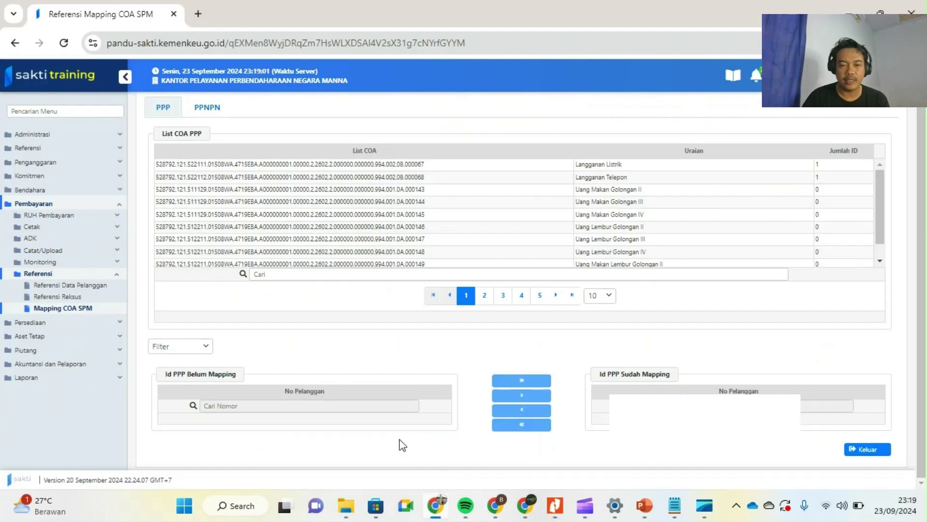
pyautogui.click(622, 165)
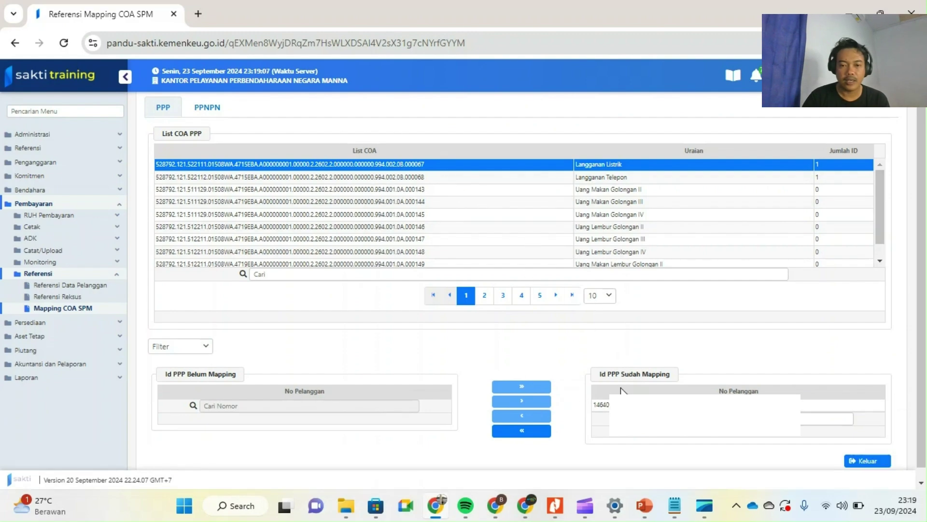
pyautogui.click(413, 177)
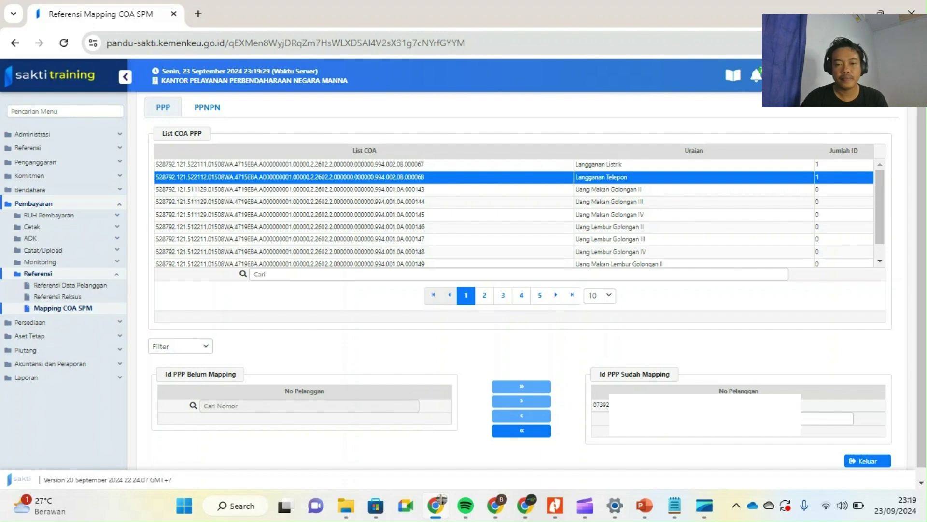
pyautogui.click(585, 505)
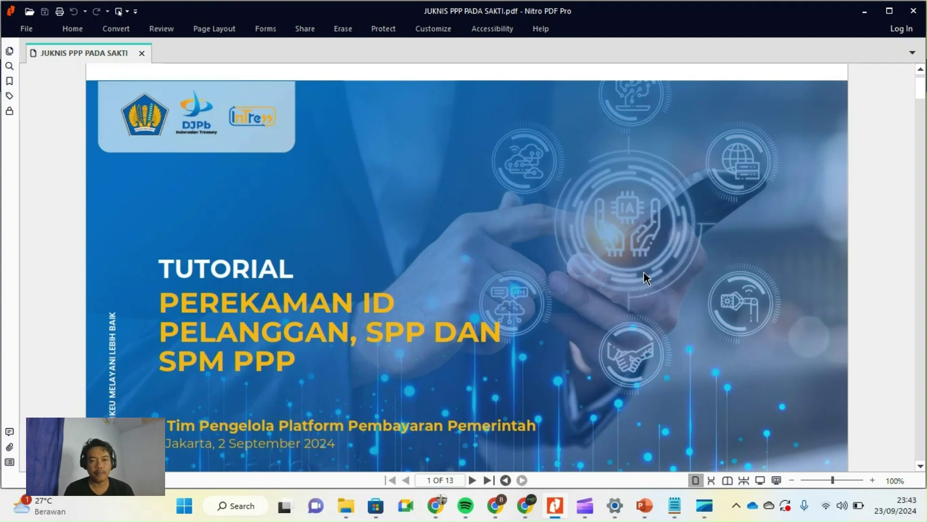
# Review the JUKNIS PPP PADA SAKTI PDF from the customer reference and Mapping COA SPM pages to the Import ADK Supplier instructions
pyautogui.scroll(-5, 645, 272)
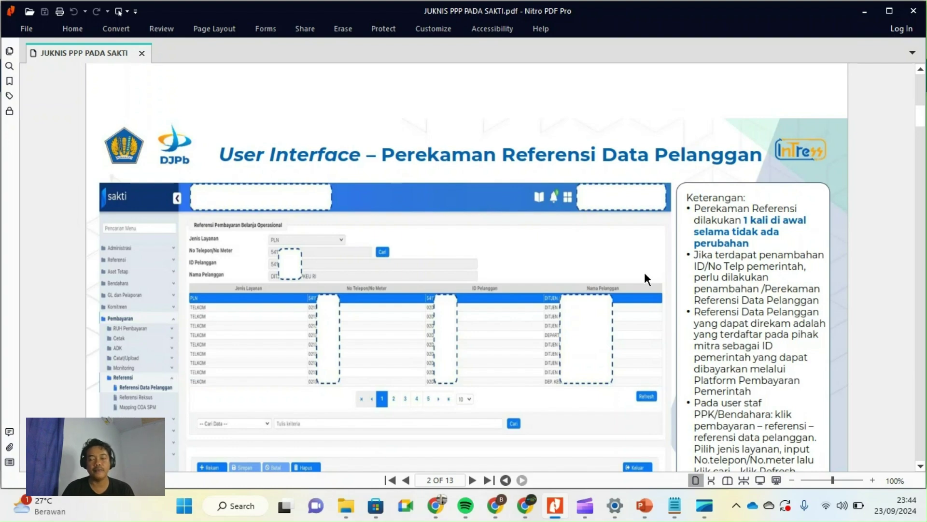
pyautogui.scroll(-5, 644, 271)
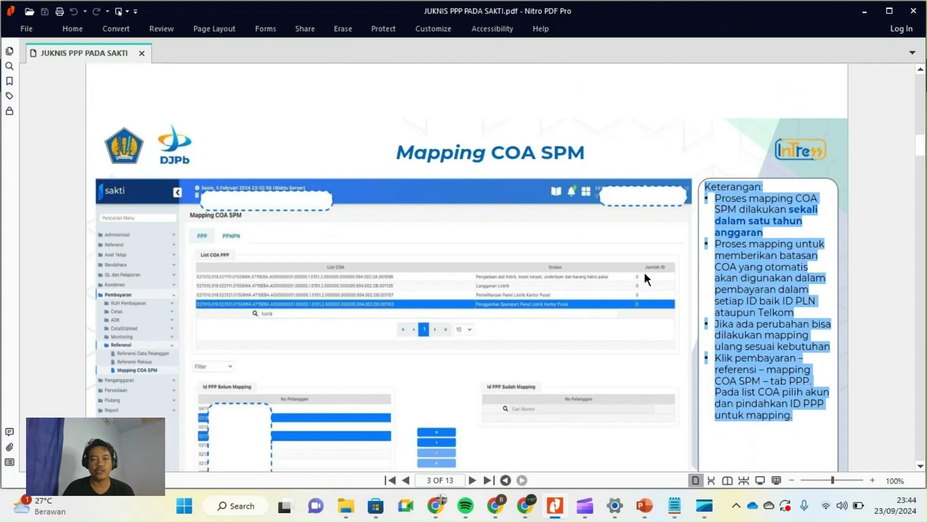
pyautogui.scroll(-1, 645, 271)
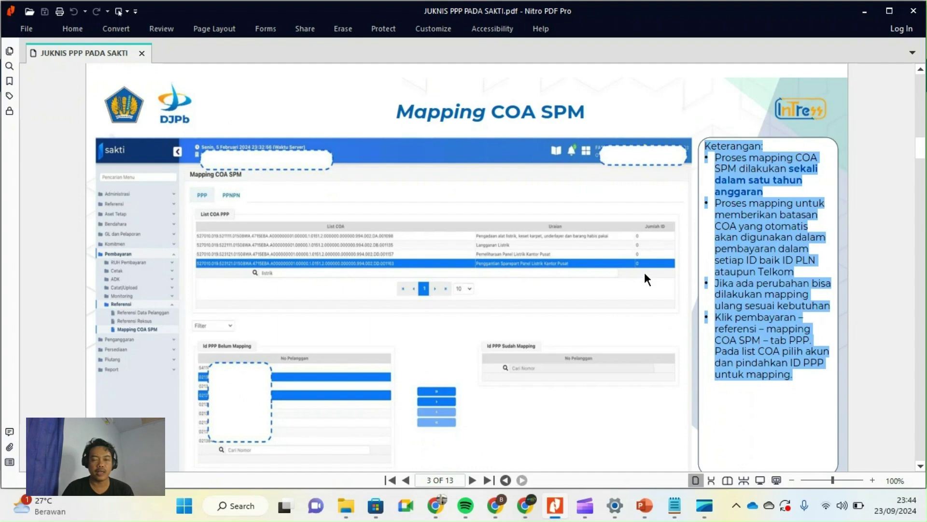
pyautogui.click(656, 201)
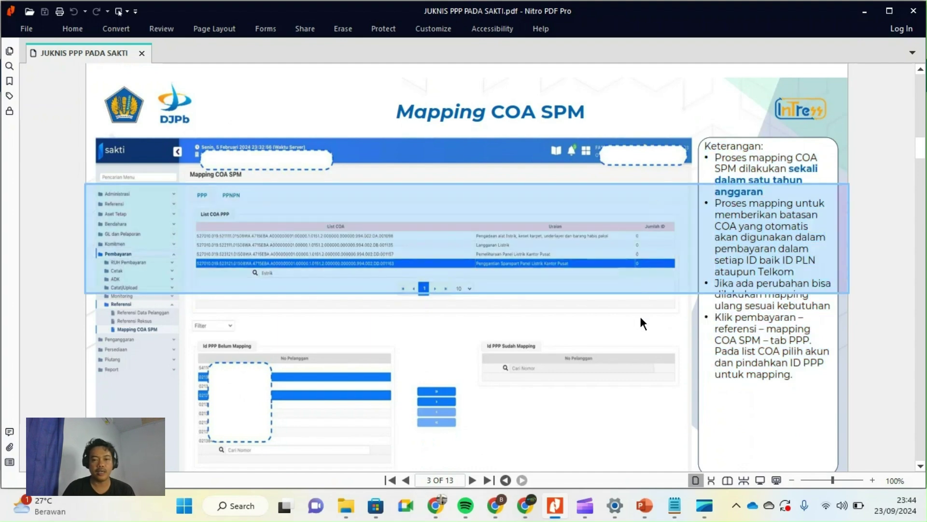
pyautogui.scroll(-1, 640, 318)
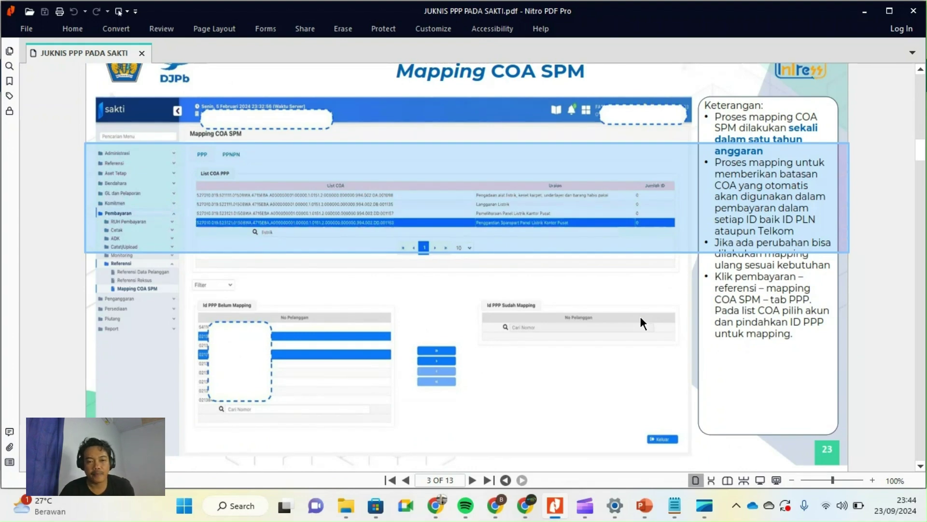
pyautogui.scroll(-5, 640, 315)
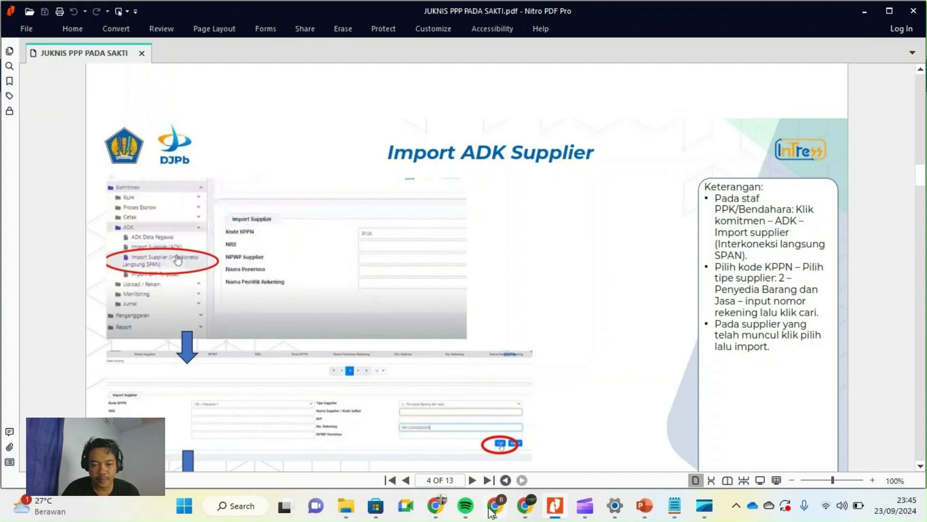
# Switch to SAKTI in Chrome and open Import Supplier Interkoneksi SPAN under Komitmen's Upload / Import, checking the menu path in the PDF guide
pyautogui.click(435, 506)
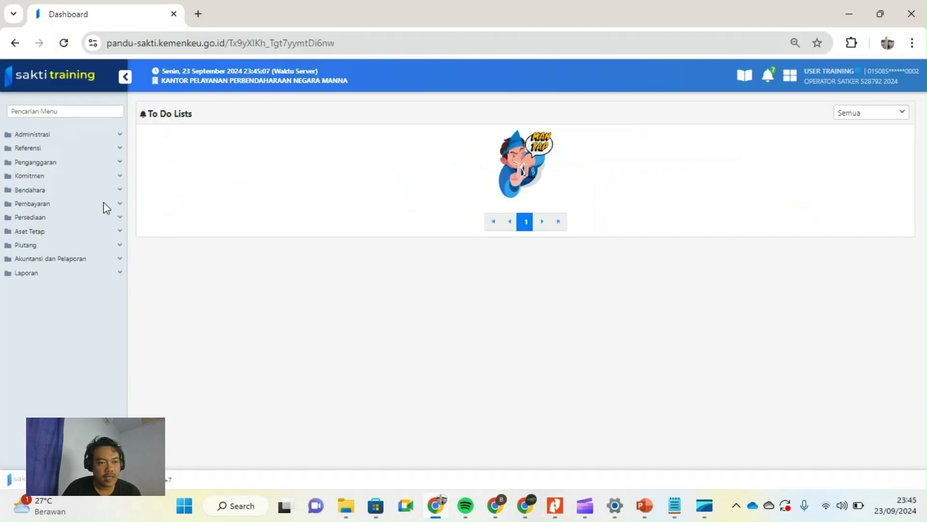
pyautogui.click(43, 177)
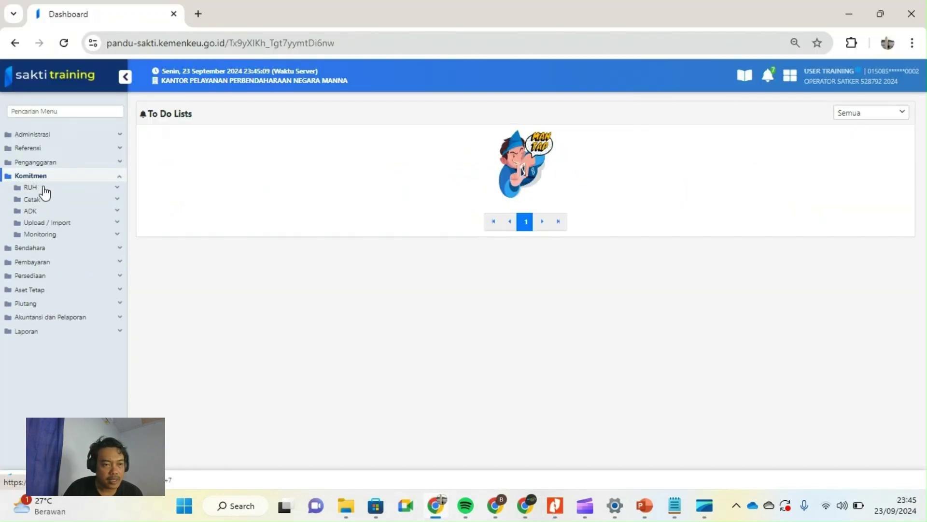
pyautogui.click(49, 212)
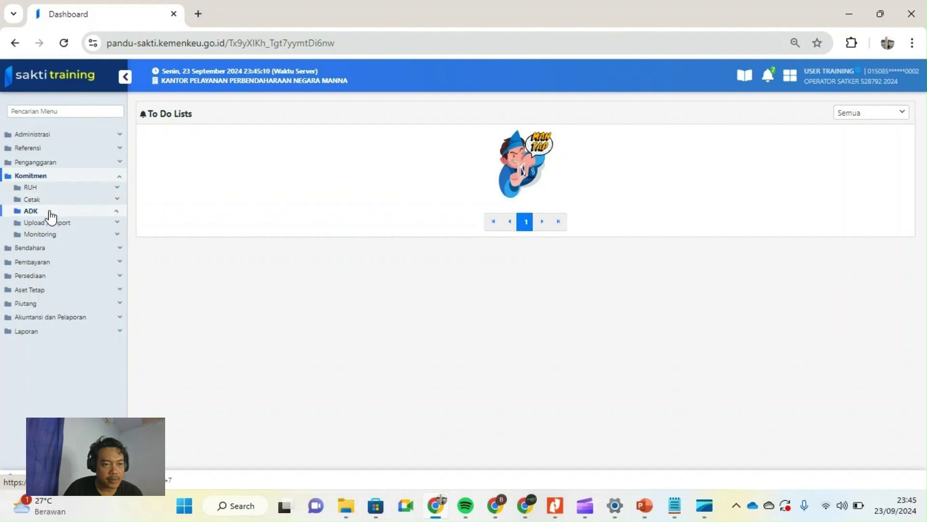
pyautogui.click(114, 225)
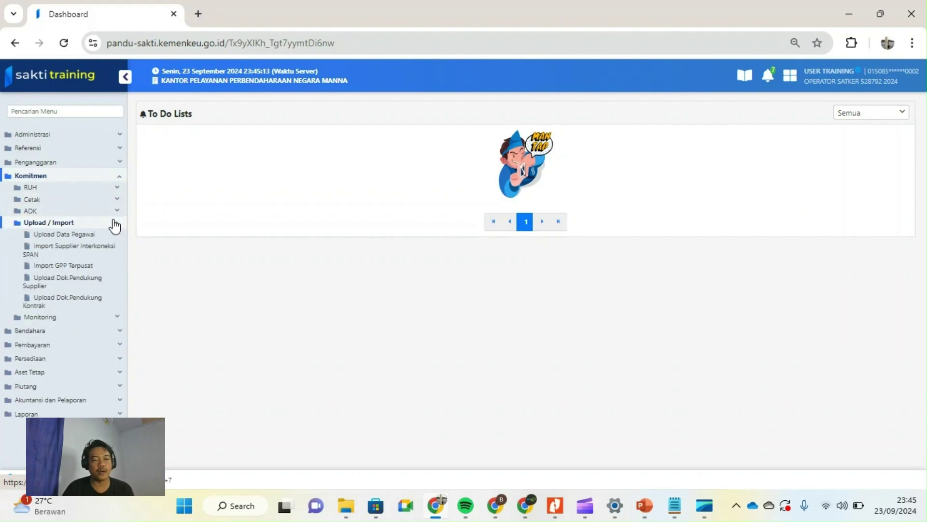
pyautogui.click(564, 511)
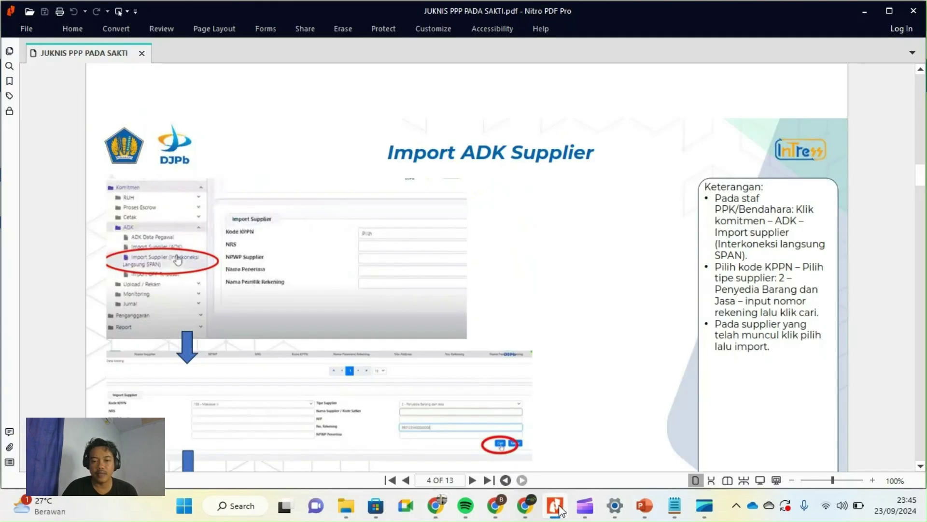
pyautogui.click(560, 509)
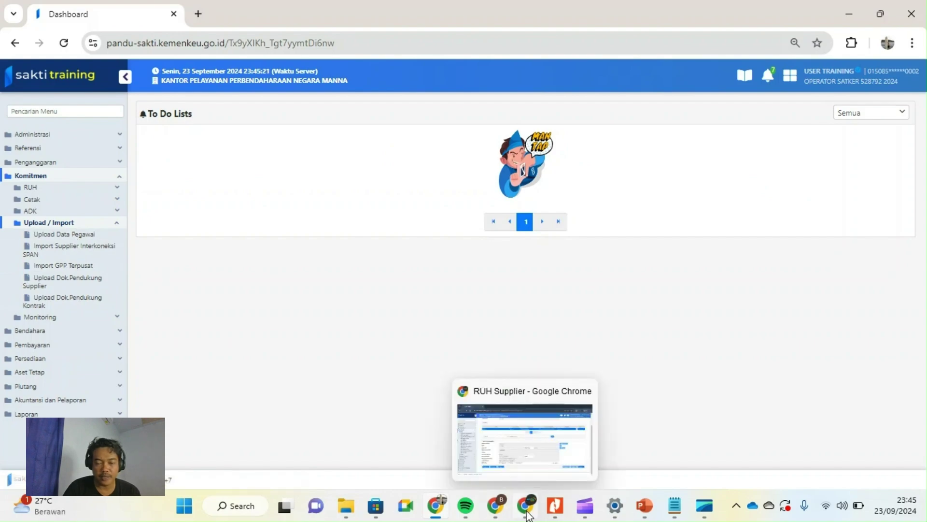
pyautogui.click(556, 507)
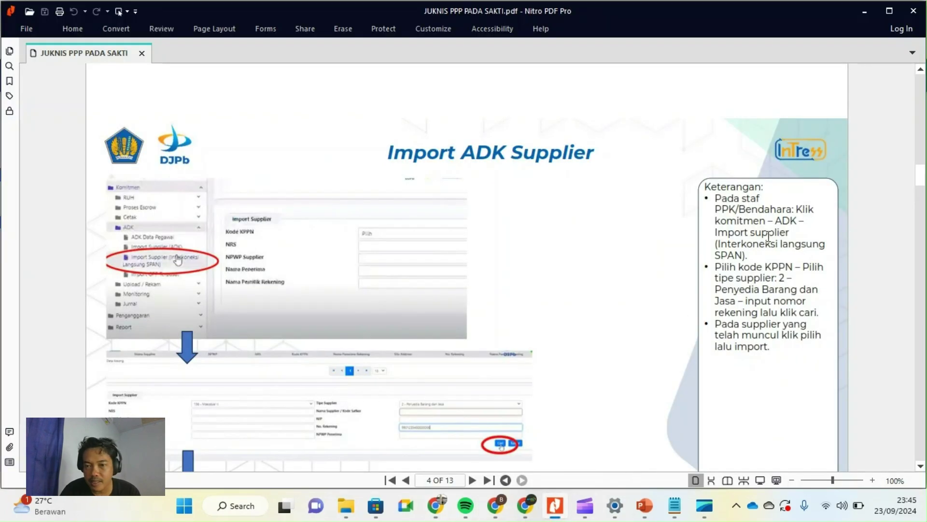
pyautogui.moveTo(776, 221); pyautogui.dragTo(799, 222)
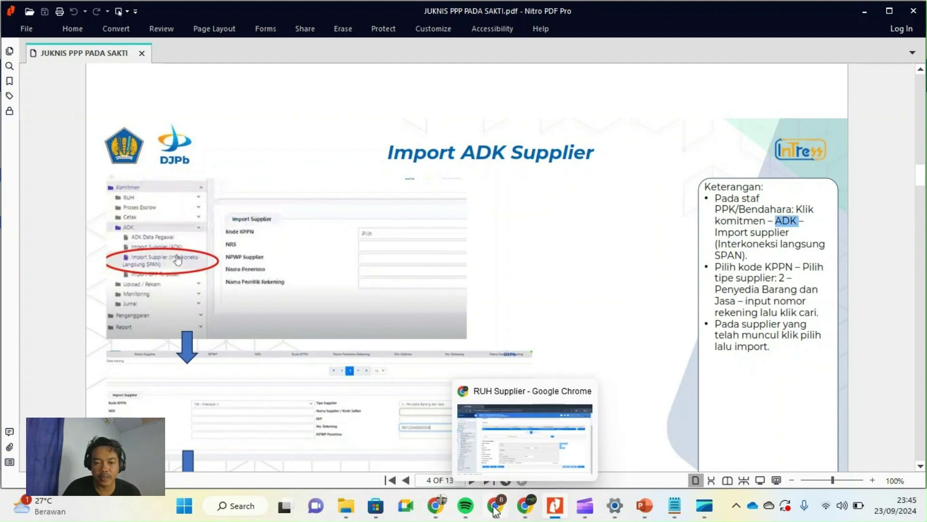
pyautogui.click(437, 507)
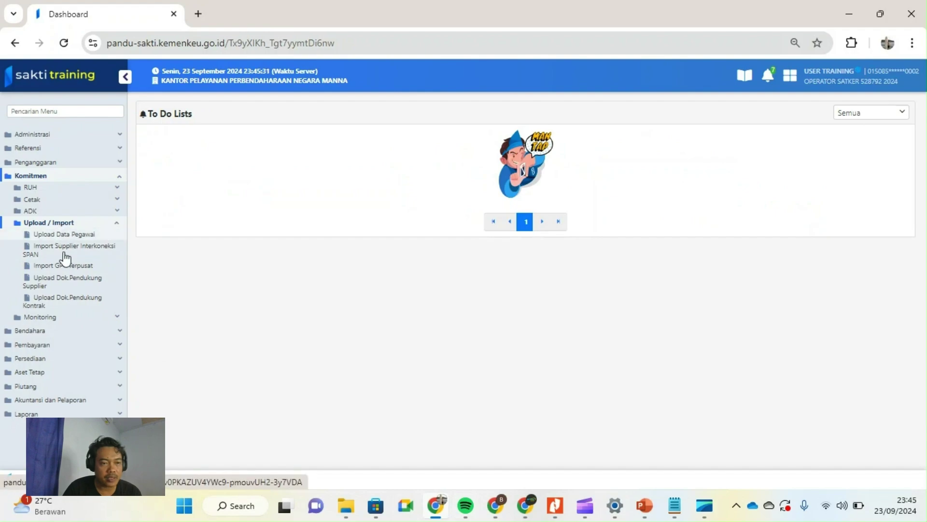
pyautogui.click(91, 252)
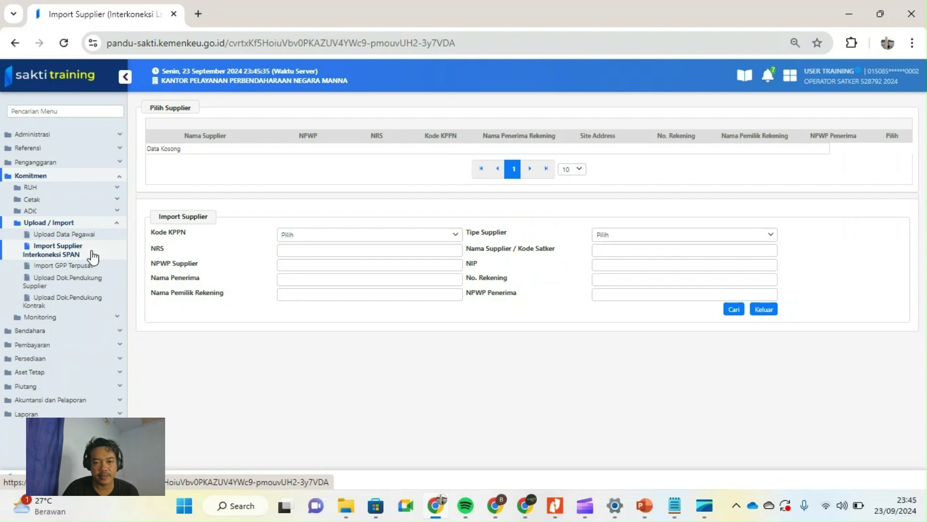
# Check the PDF's supplier import instructions and set Kode KPPN to 121 - Manna in SAKTI's Import Supplier form
pyautogui.click(555, 505)
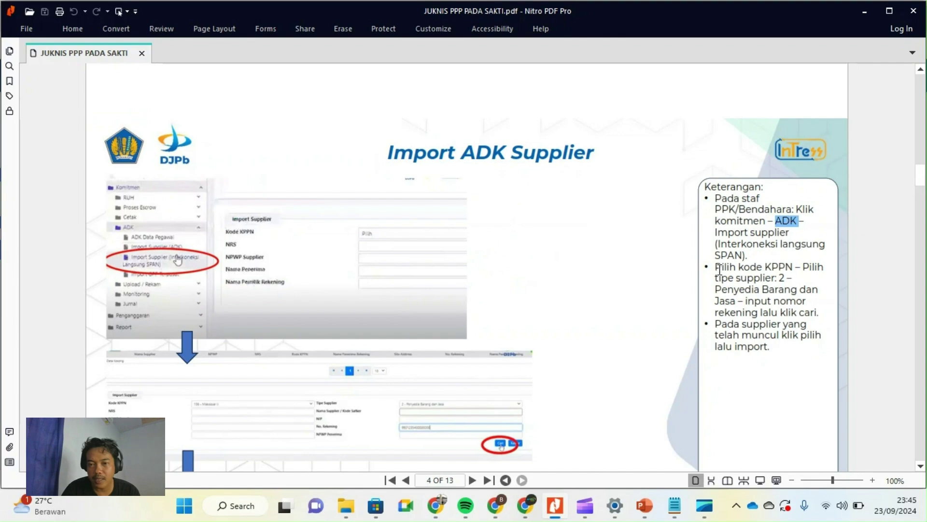
pyautogui.click(437, 506)
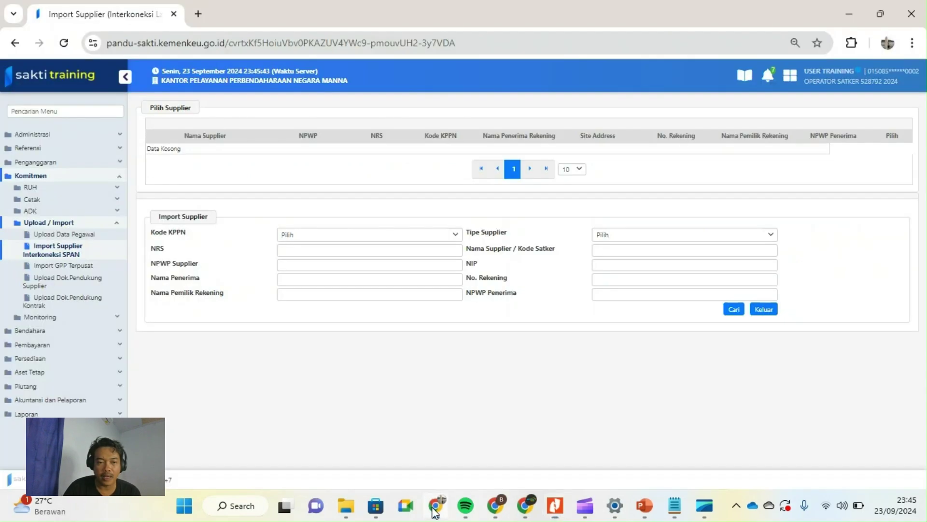
pyautogui.click(323, 237)
pyautogui.write('121')
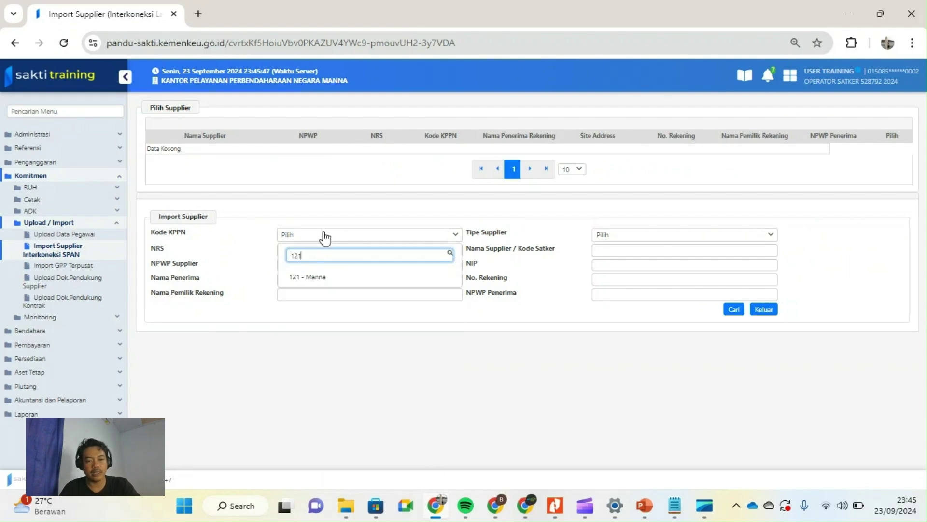
pyautogui.click(325, 280)
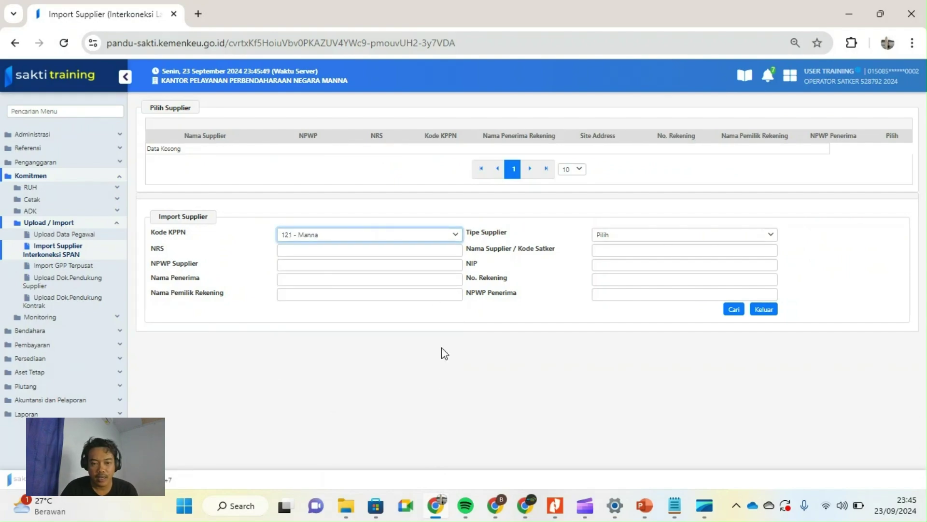
# Consult the PDF for the supplier type and set Tipe Supplier to 2 - Penyedia Barang dan Jasa in SAKTI
pyautogui.click(555, 506)
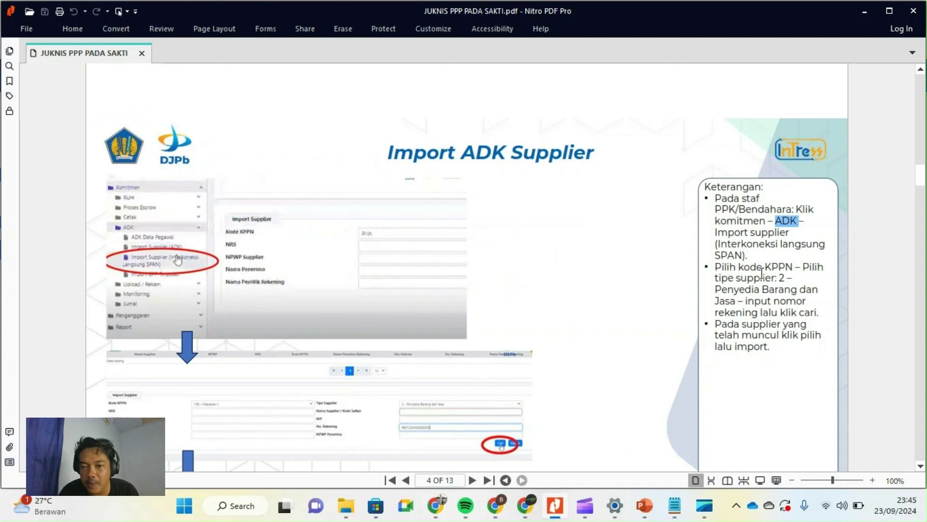
pyautogui.click(554, 505)
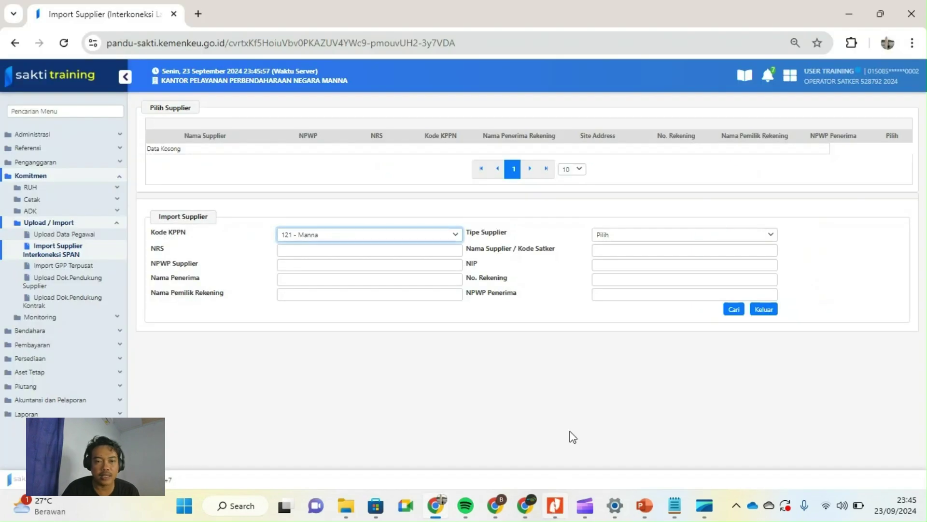
pyautogui.click(641, 235)
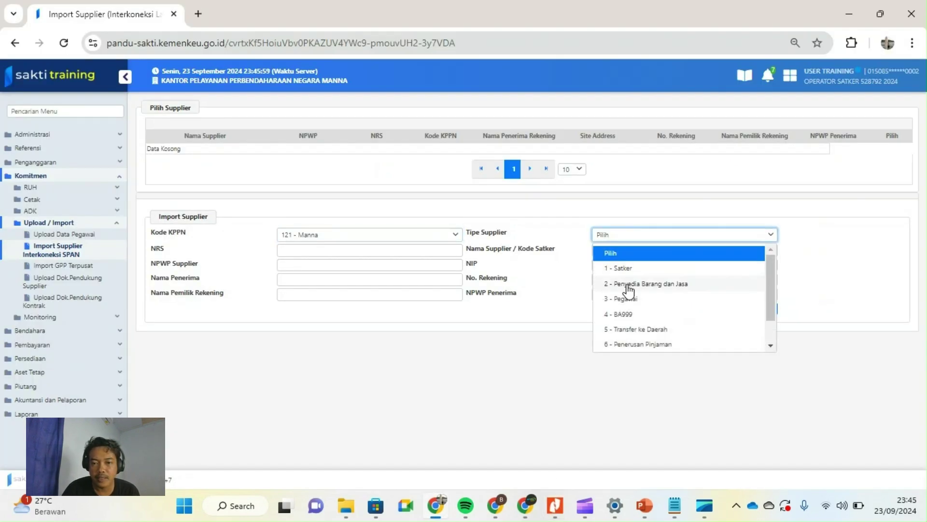
pyautogui.click(627, 282)
# Switch to the PDF and copy the PLN account number from the supplier data page for PLN and Telkom
pyautogui.click(556, 505)
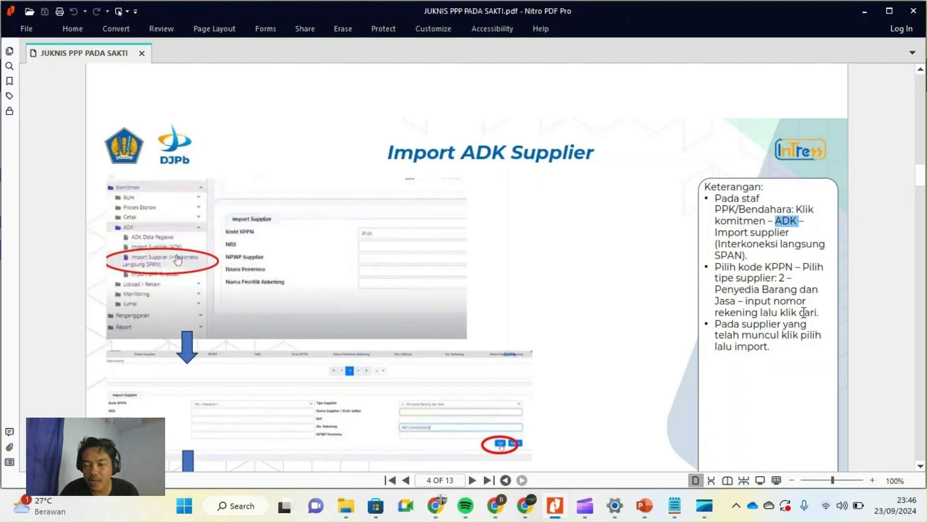
pyautogui.scroll(-10, 531, 242)
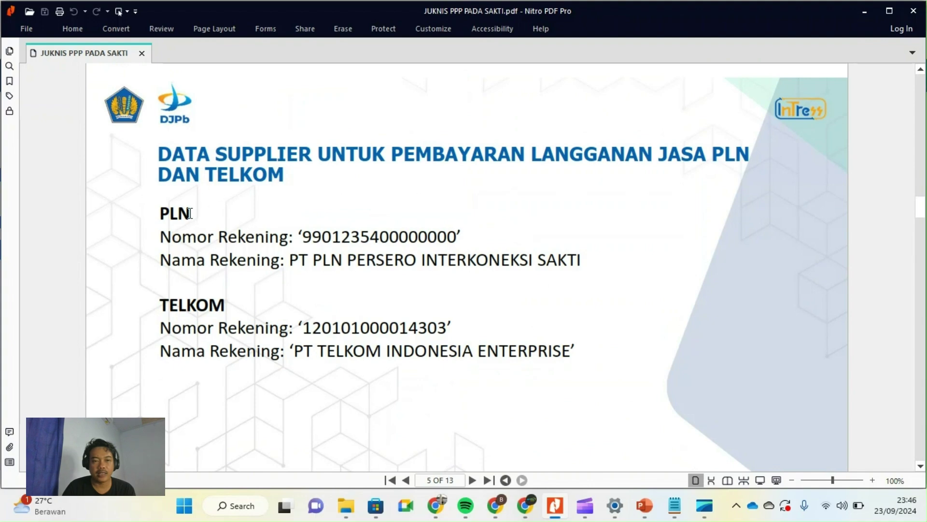
pyautogui.moveTo(303, 236); pyautogui.dragTo(459, 234)
pyautogui.hotkey('ctrl', 'c')
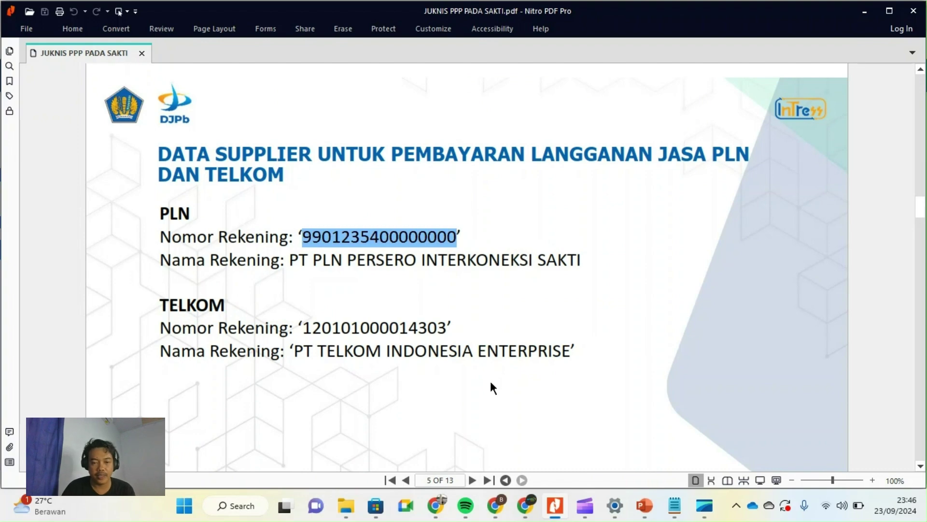
# Switch to SAKTI in Chrome, search suppliers by the copied PLN account number, and import PT. PLN (PERSERO)
pyautogui.click(434, 512)
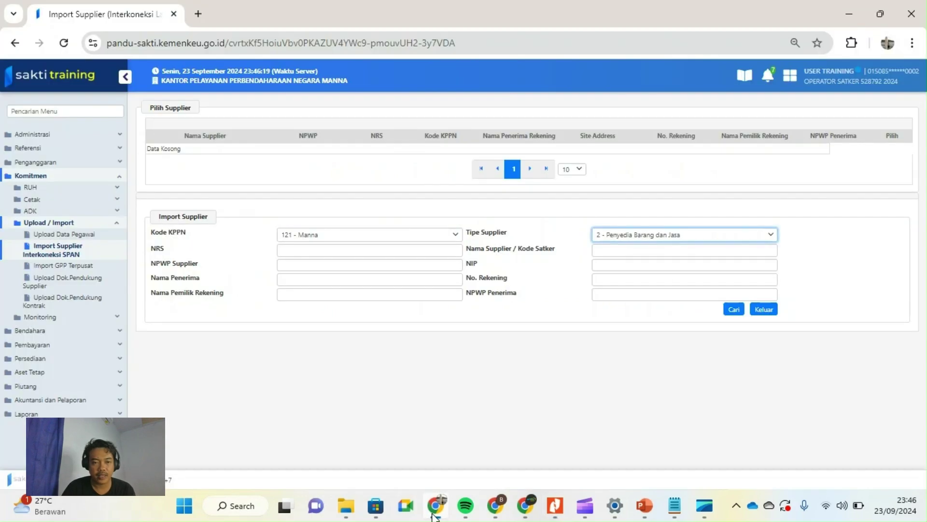
pyautogui.click(625, 275)
pyautogui.hotkey('ctrl', 'v')
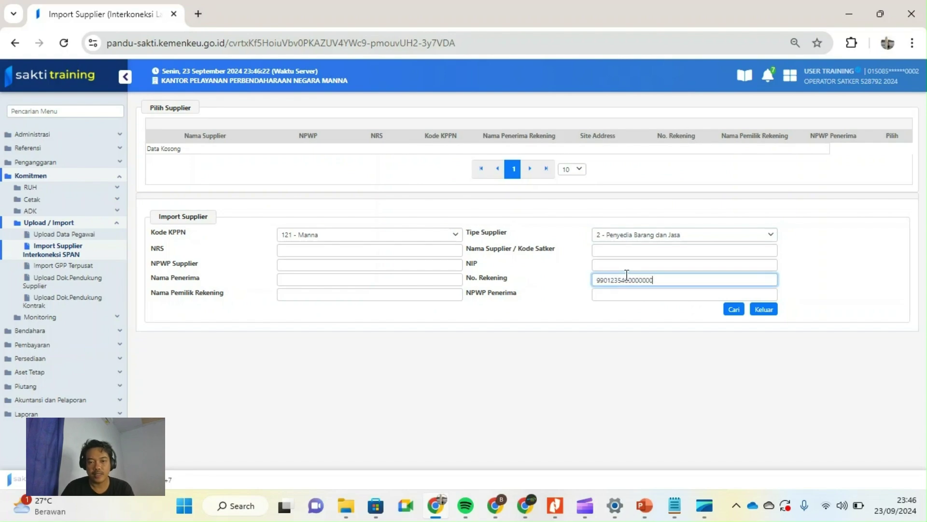
pyautogui.click(731, 312)
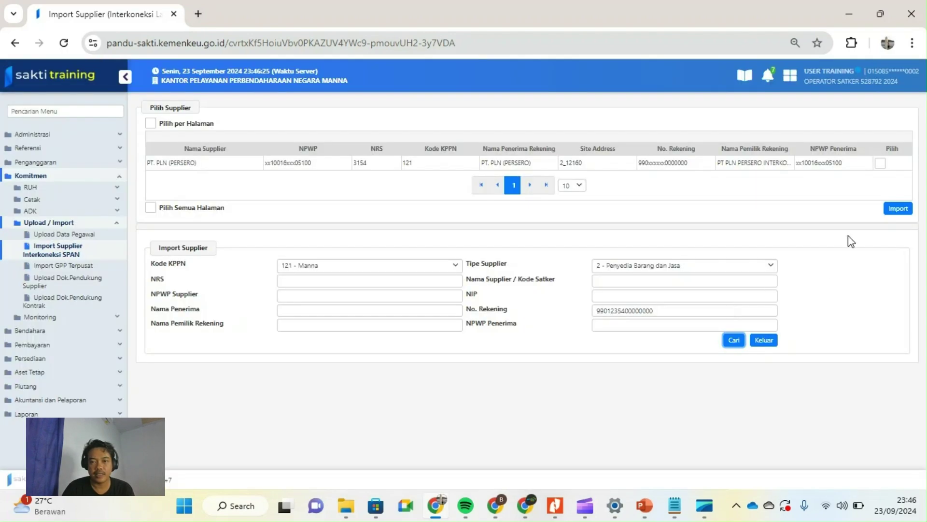
pyautogui.click(880, 164)
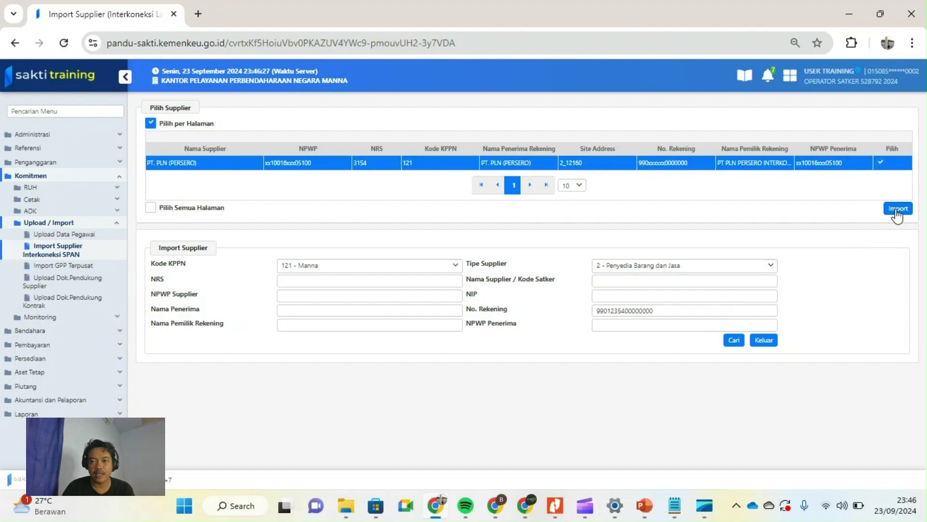
pyautogui.click(897, 211)
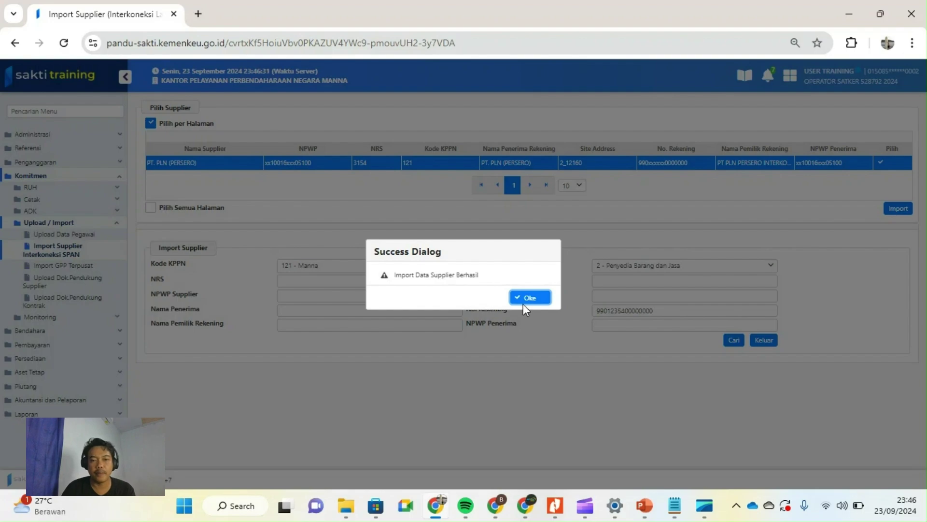
pyautogui.click(523, 298)
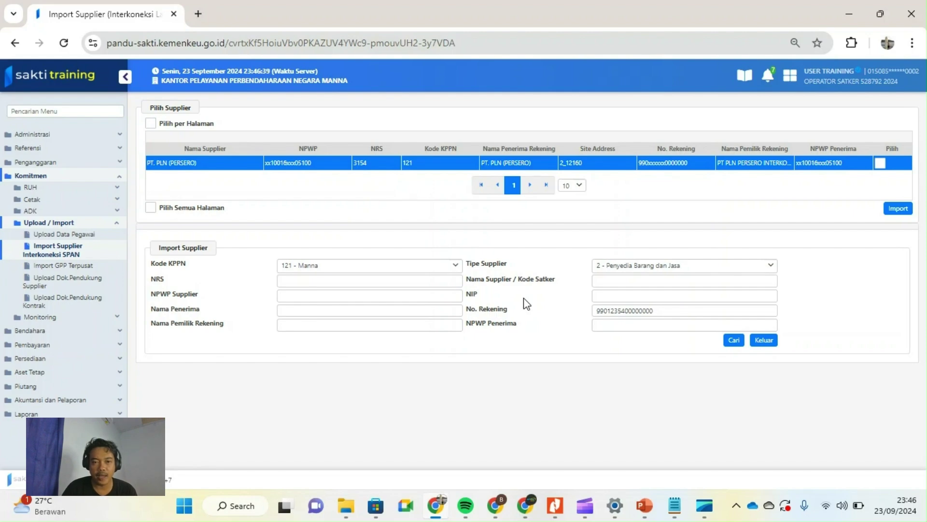
# Switch to the PDF guide and copy the Telkom account number from the supplier data page
pyautogui.click(556, 506)
pyautogui.moveTo(446, 327); pyautogui.dragTo(306, 325)
pyautogui.hotkey('ctrl', 'c')
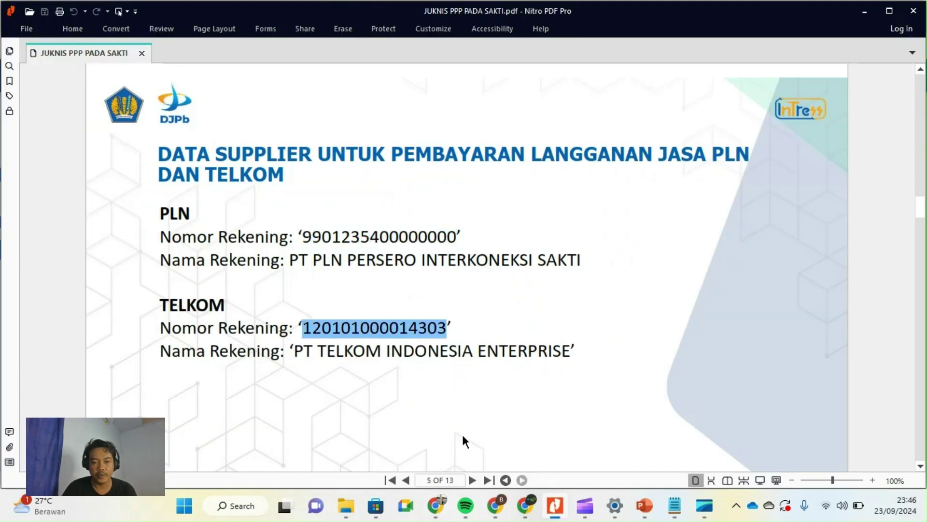
# Return to SAKTI, search suppliers by the copied Telkom account number, and import PT. TELEKOMUNIKASI INDONESIA, TBK
pyautogui.click(440, 507)
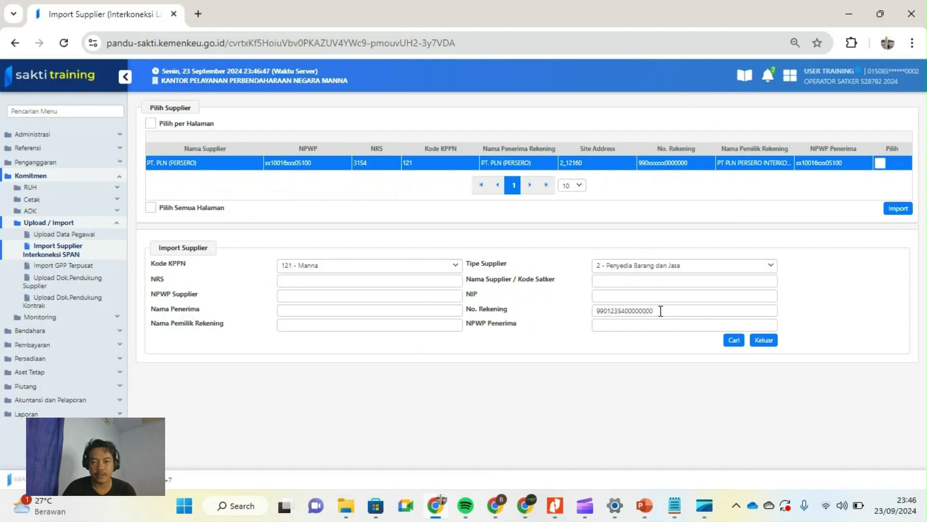
pyautogui.moveTo(658, 311); pyautogui.dragTo(590, 305)
pyautogui.hotkey('ctrl', 'v')
pyautogui.click(734, 342)
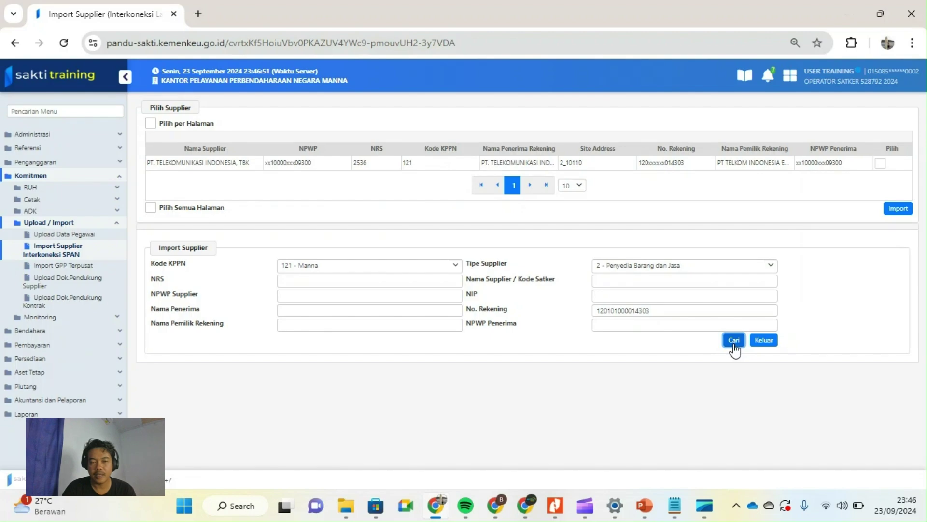
pyautogui.click(881, 163)
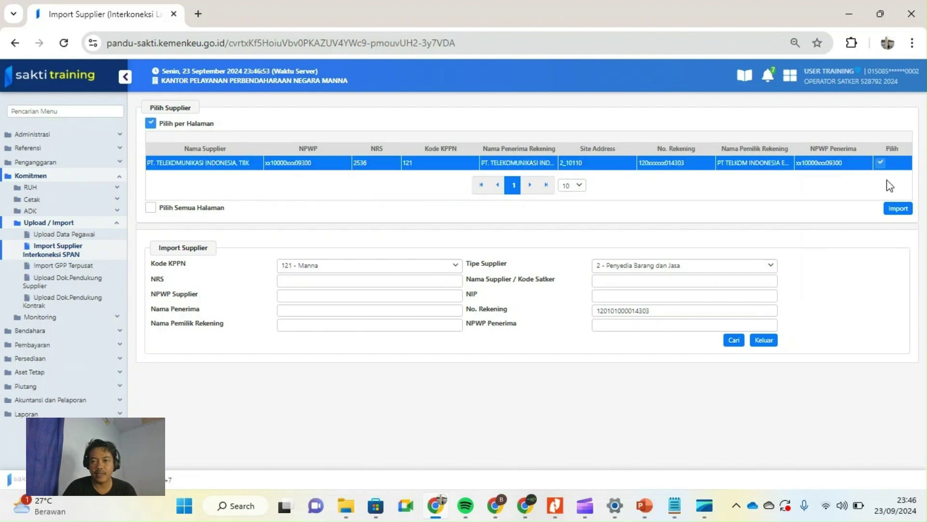
pyautogui.click(896, 211)
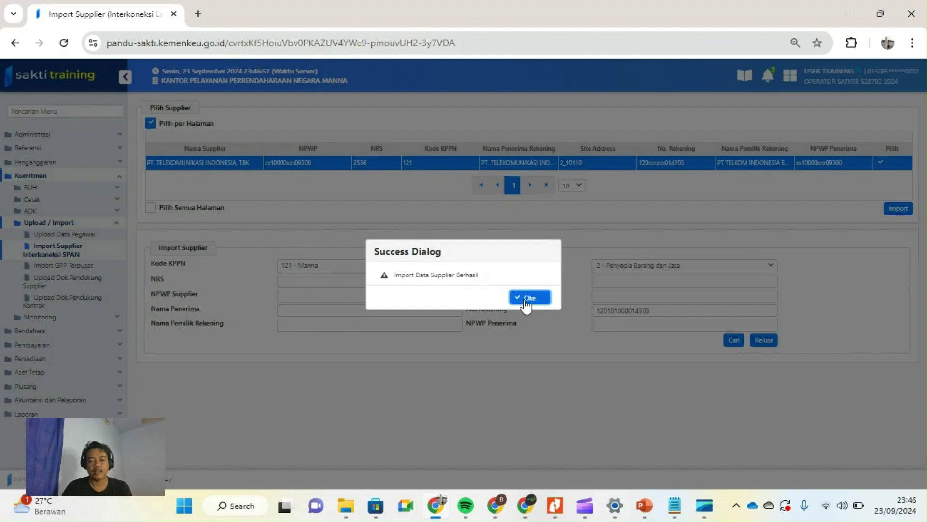
pyautogui.click(527, 299)
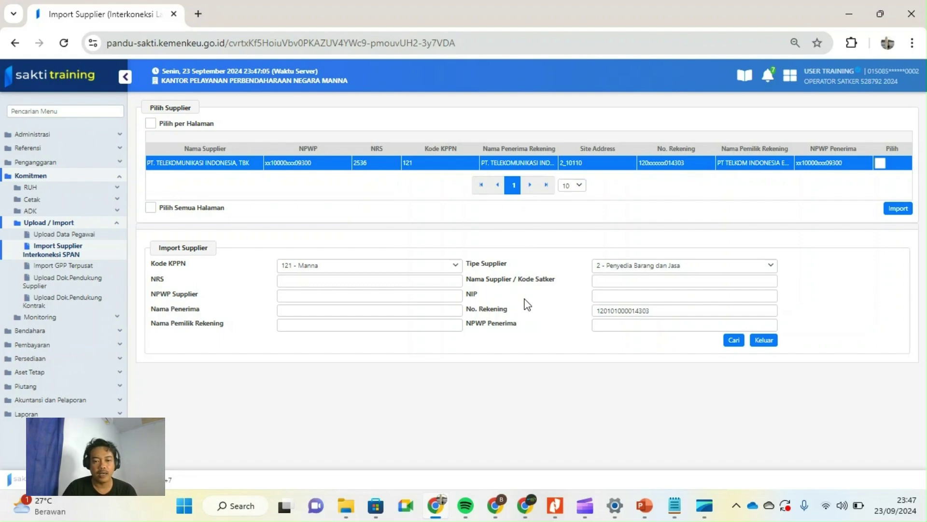
# Review the PDF's Import ADK Supplier page, highlighting ADK in its menu path, and compare it with SAKTI's Import Supplier page
pyautogui.click(561, 510)
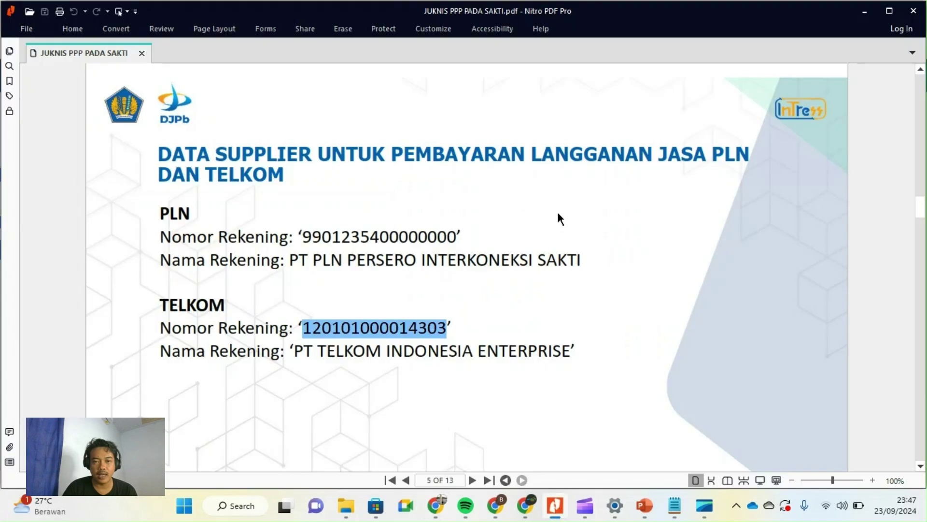
pyautogui.scroll(1, 558, 213)
pyautogui.scroll(8, 557, 212)
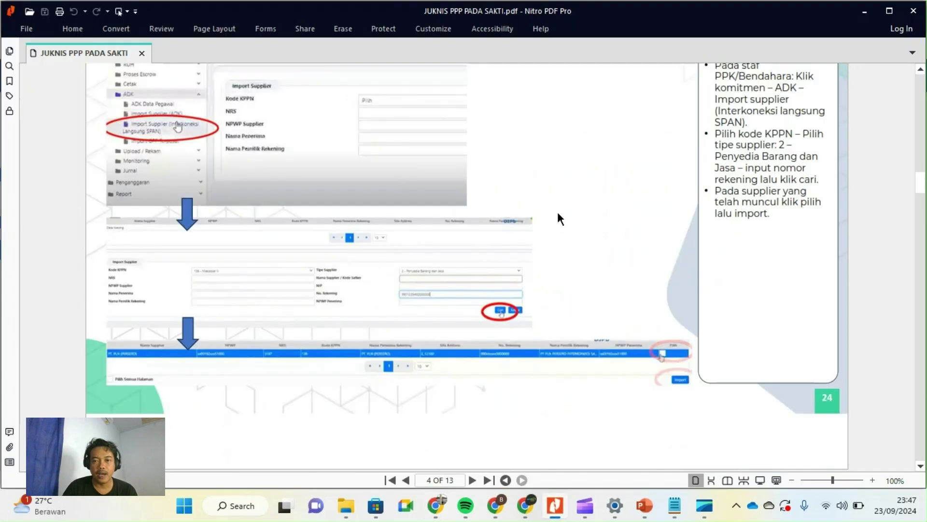
pyautogui.scroll(1, 719, 140)
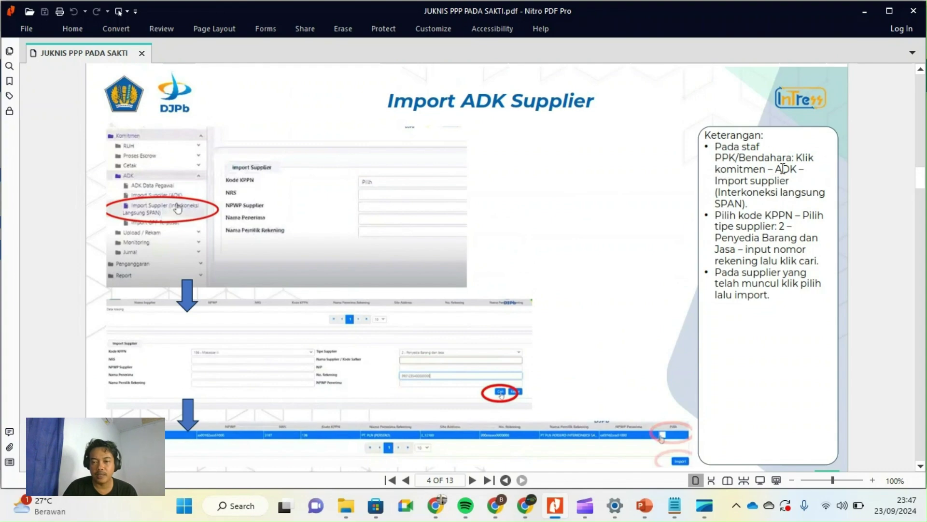
pyautogui.moveTo(775, 168); pyautogui.dragTo(793, 169)
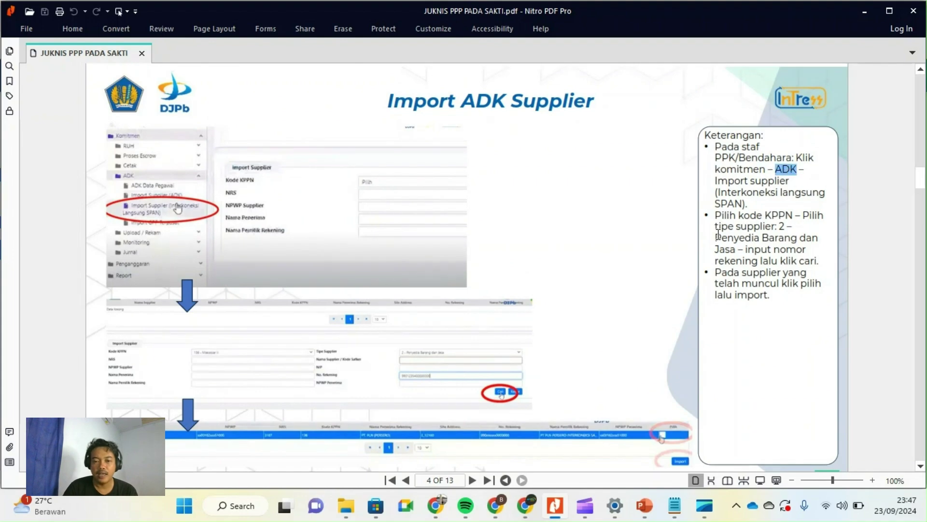
pyautogui.click(433, 512)
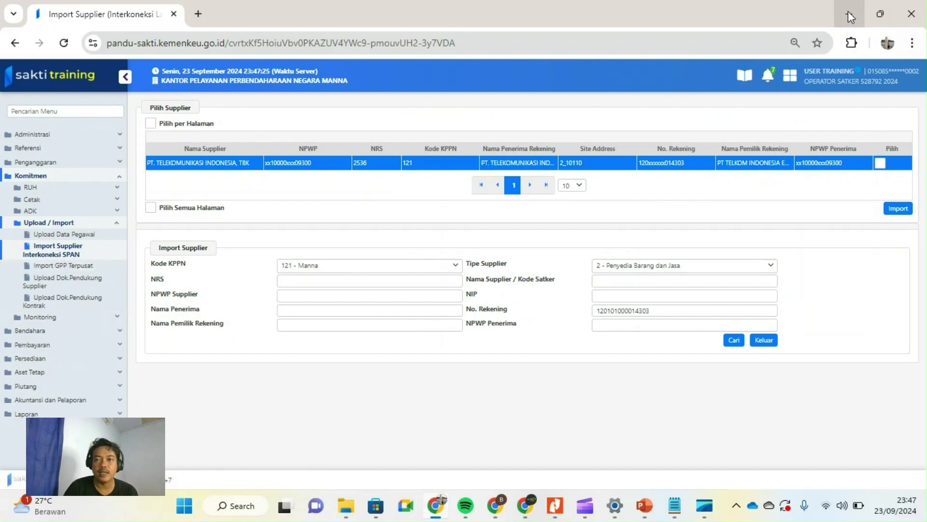
pyautogui.click(555, 505)
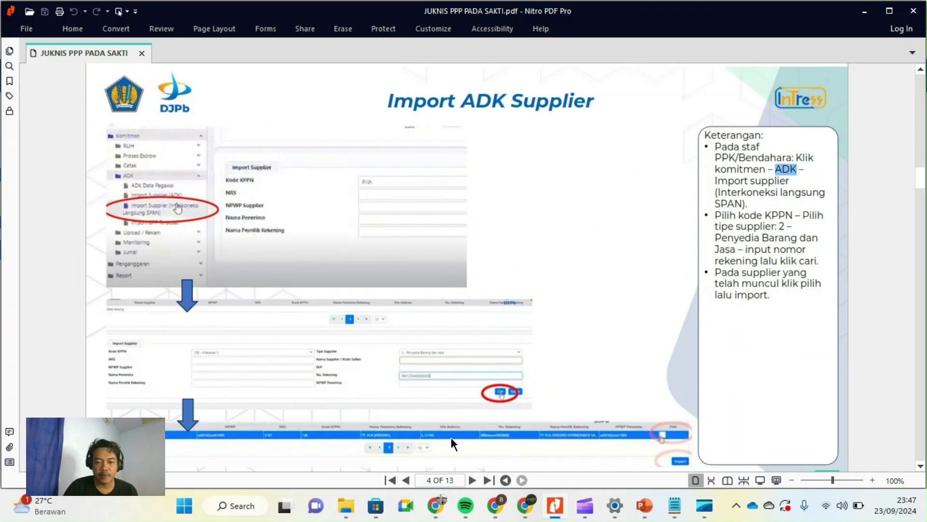
# Open the RUH Supplier list under Komitmen in SAKTI and view the TELEKOMUNIKASI INDONESIA, TBK record that has no register number
pyautogui.click(436, 505)
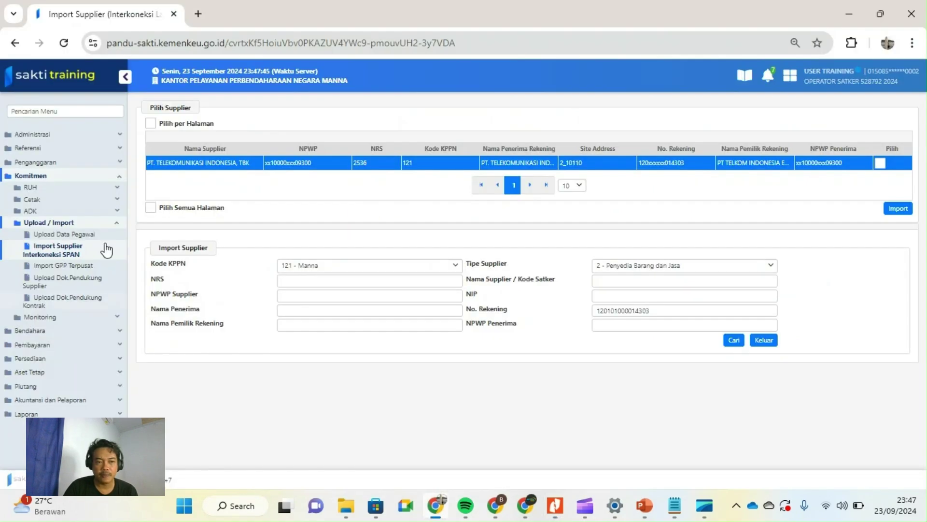
pyautogui.click(44, 192)
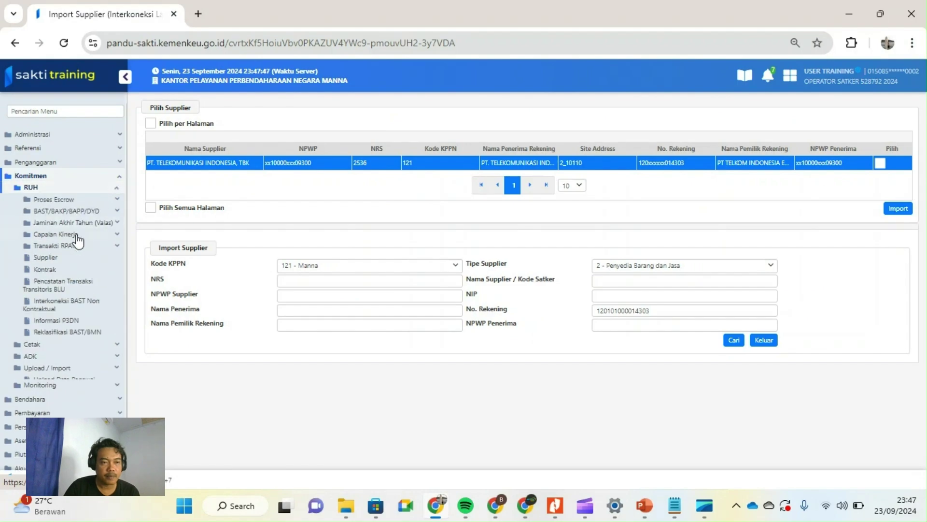
pyautogui.click(53, 262)
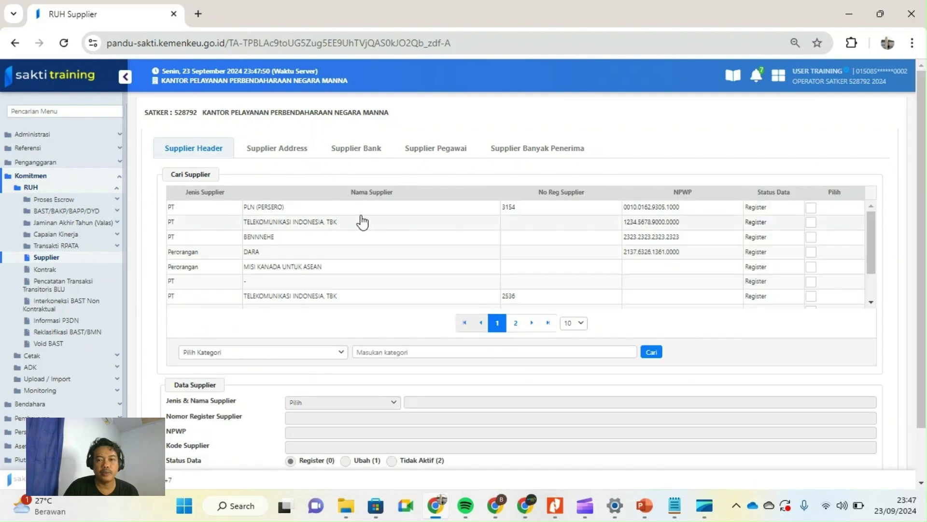
pyautogui.click(299, 222)
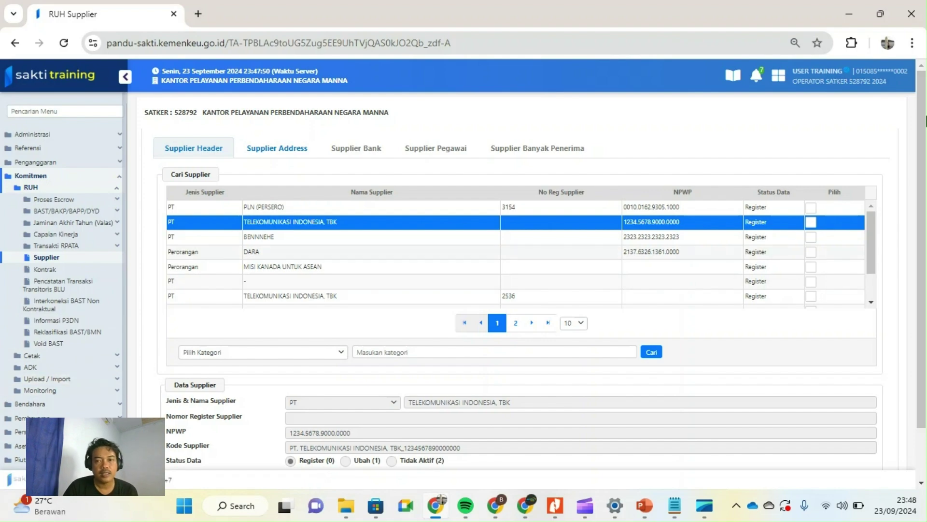
# Switch to the PDF and review it from the cover through the customer reference, COA mapping and supplier pages to Rekam SPP Belanja Operasional
pyautogui.click(556, 507)
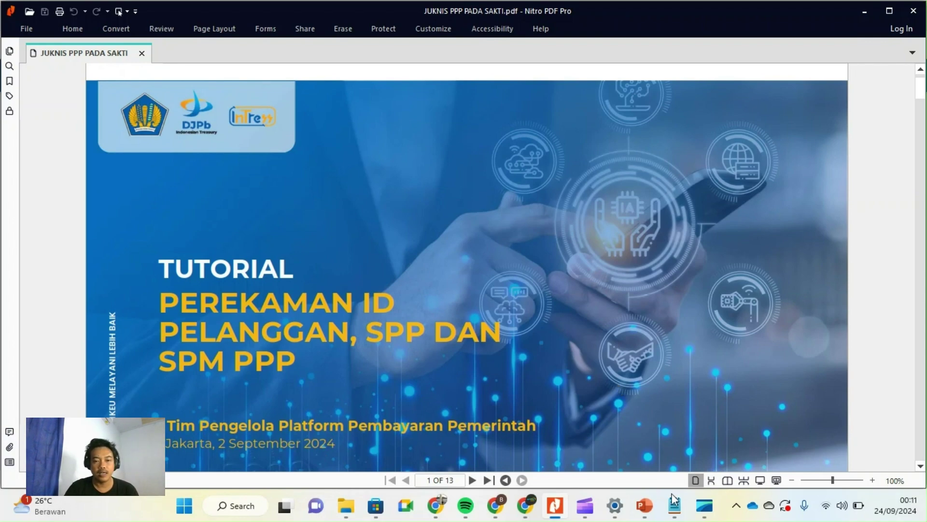
pyautogui.click(469, 480)
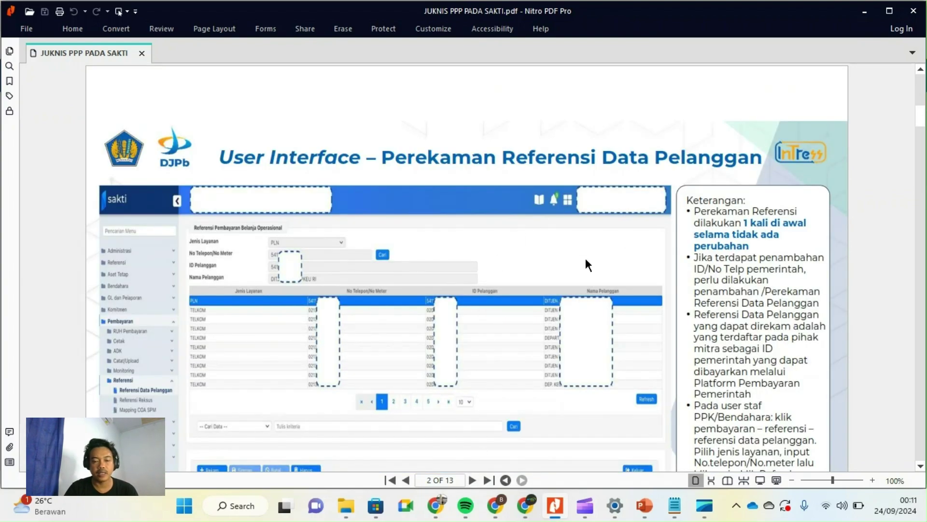
pyautogui.click(470, 480)
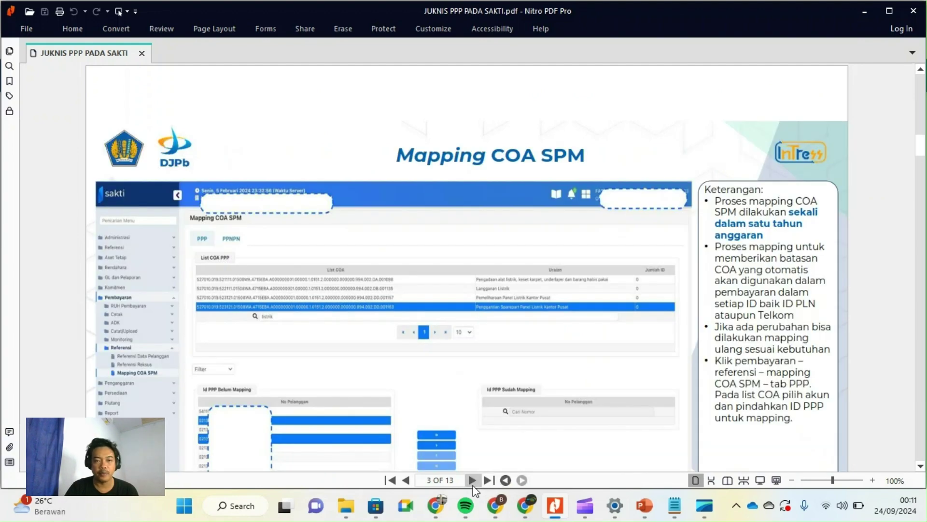
pyautogui.click(474, 486)
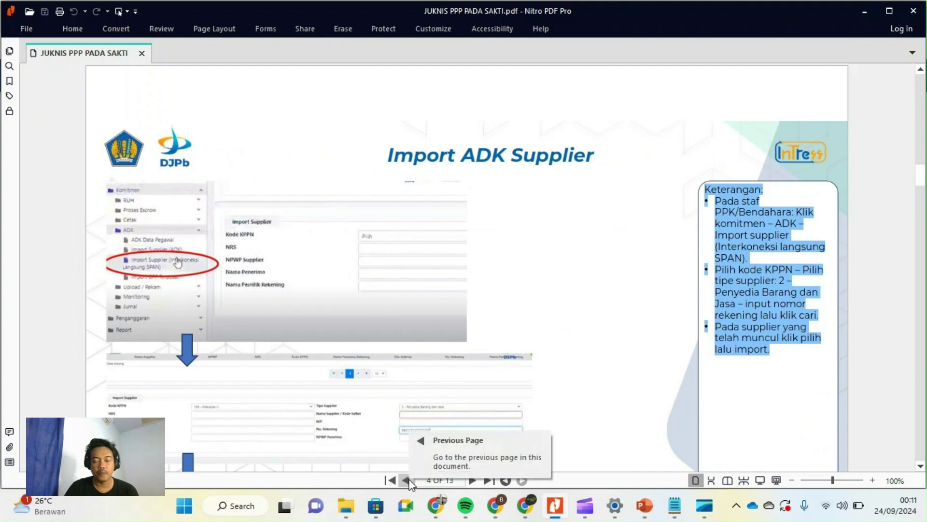
pyautogui.click(701, 324)
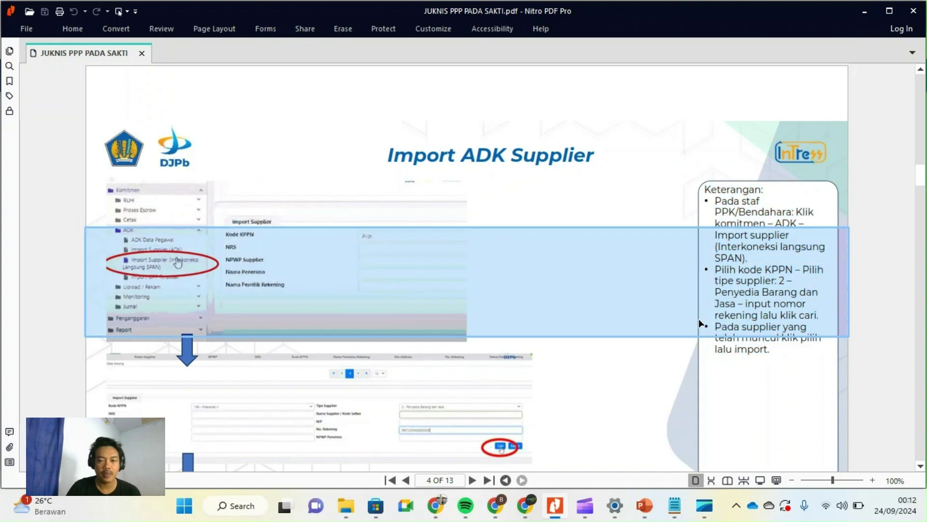
pyautogui.click(553, 410)
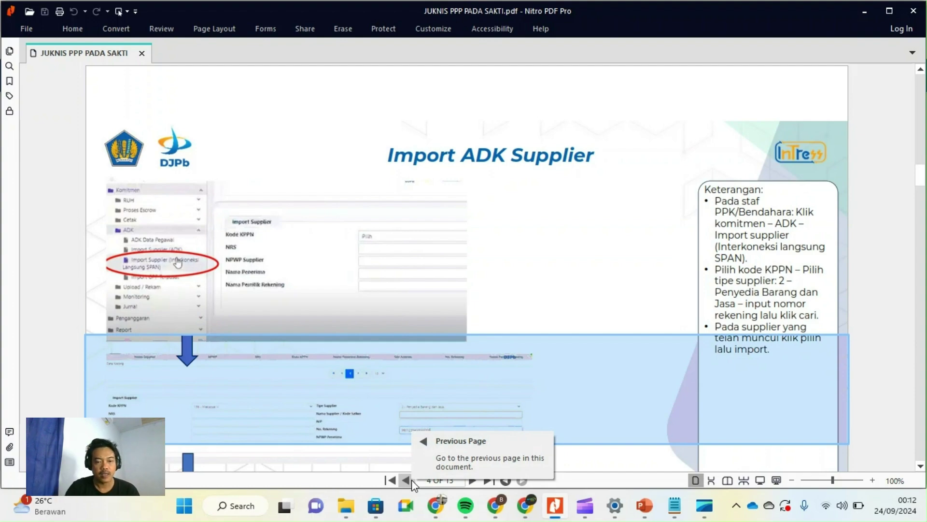
pyautogui.click(475, 482)
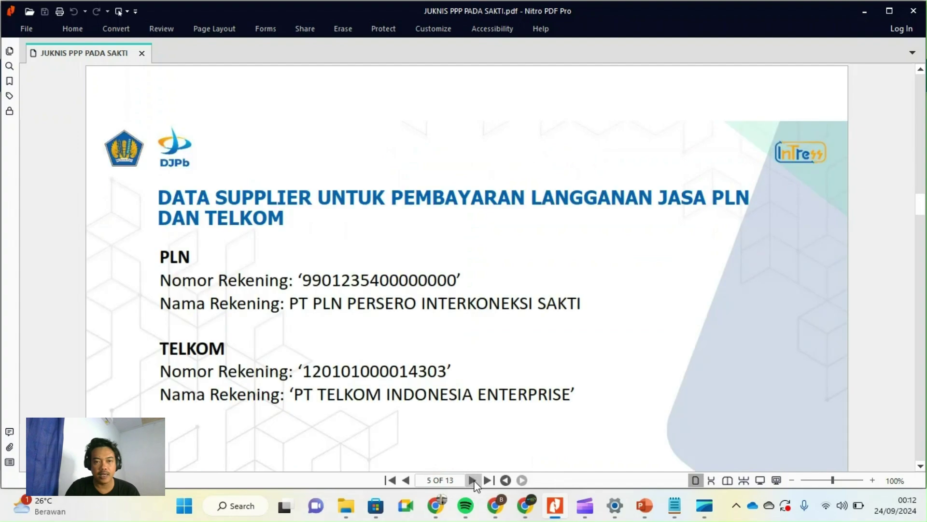
pyautogui.click(475, 481)
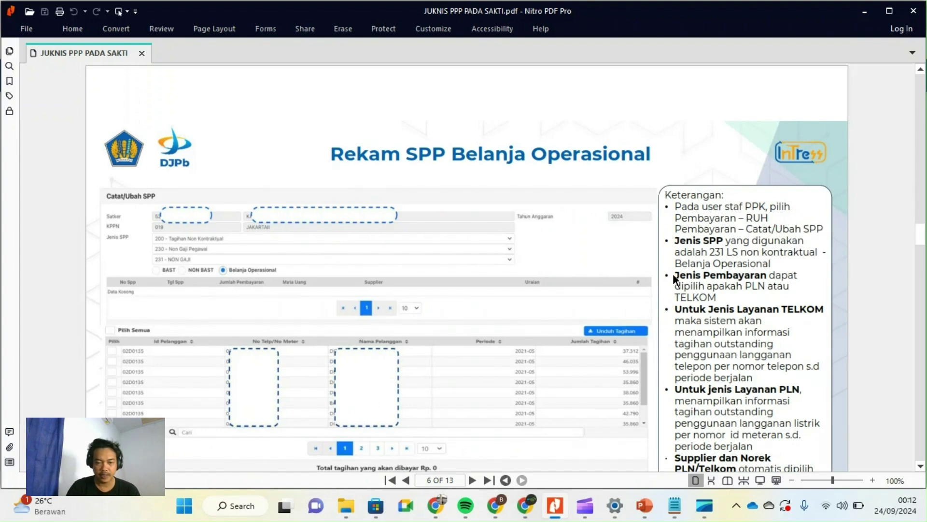
# Switch to SAKTI in Chrome and open Catat/Ubah SPP under Pembayaran's RUH Pembayaran
pyautogui.click(435, 506)
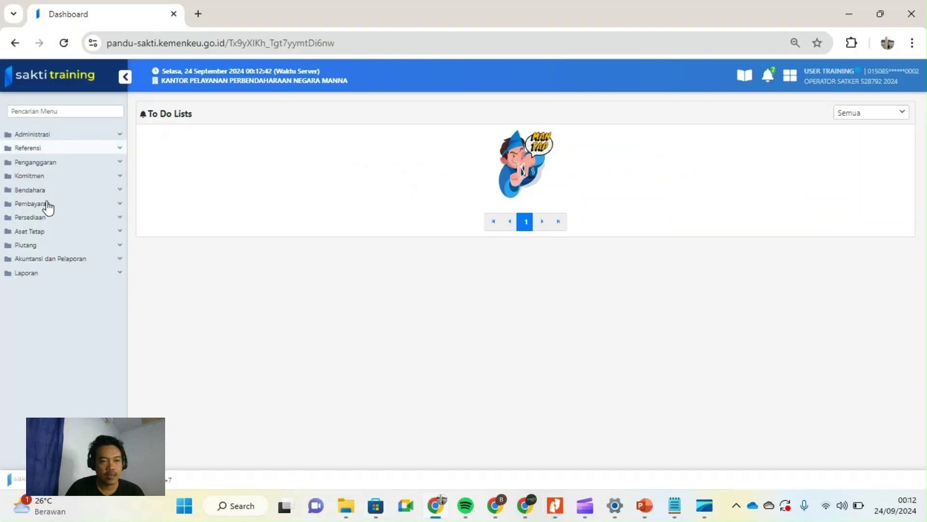
pyautogui.click(47, 205)
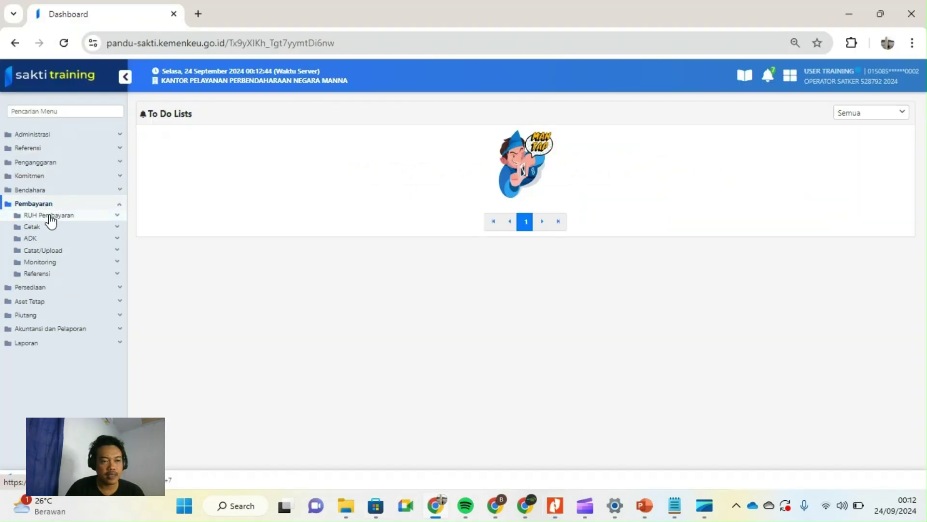
pyautogui.click(51, 215)
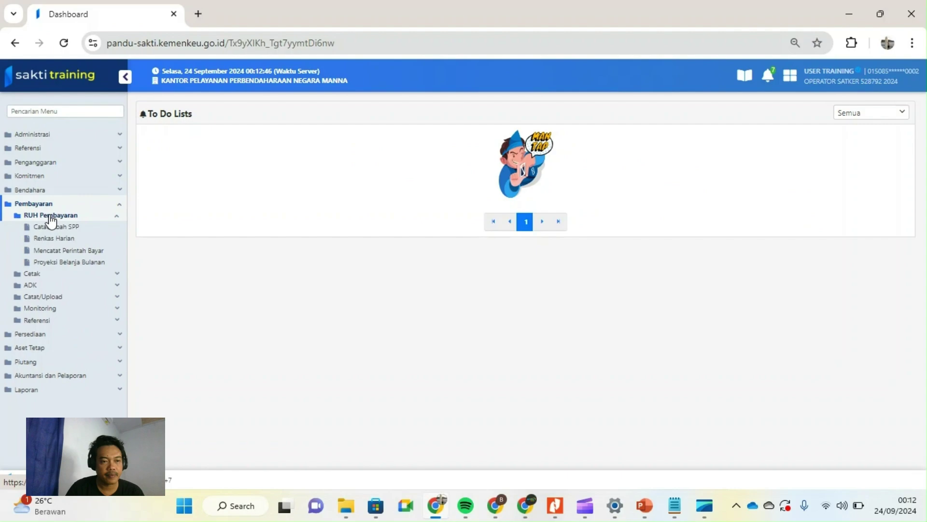
pyautogui.click(60, 232)
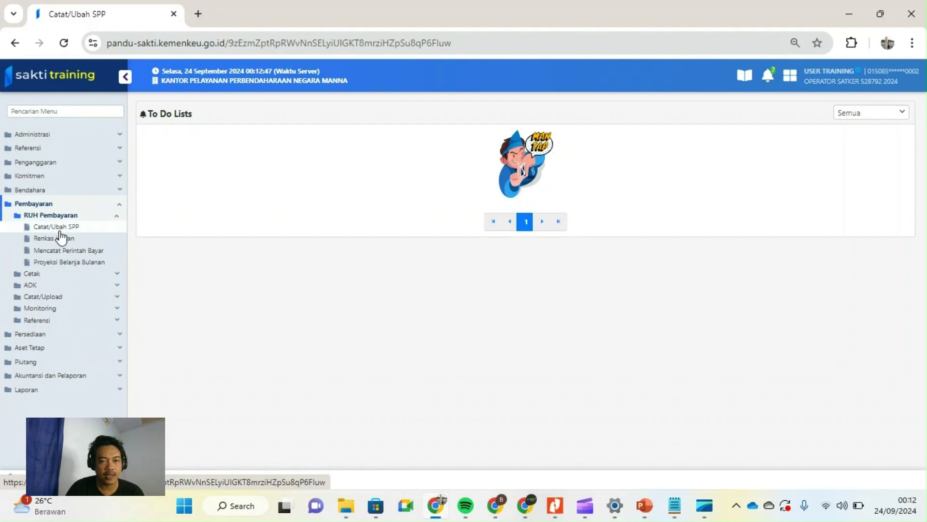